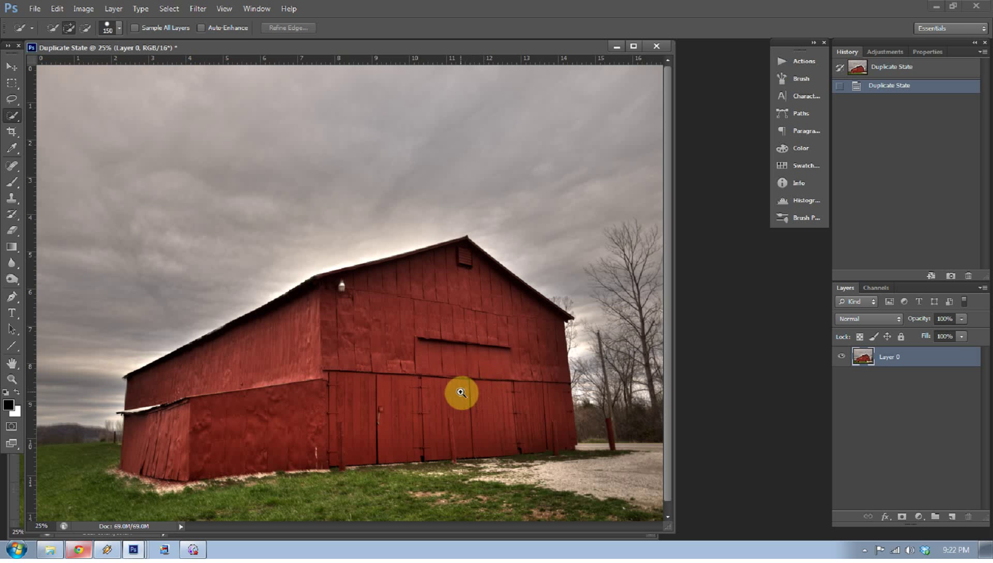
Select the whole sky above the barn and horizon with the Quick Selection tool at a 400 px brush size
drag(460, 392, 306, 260)
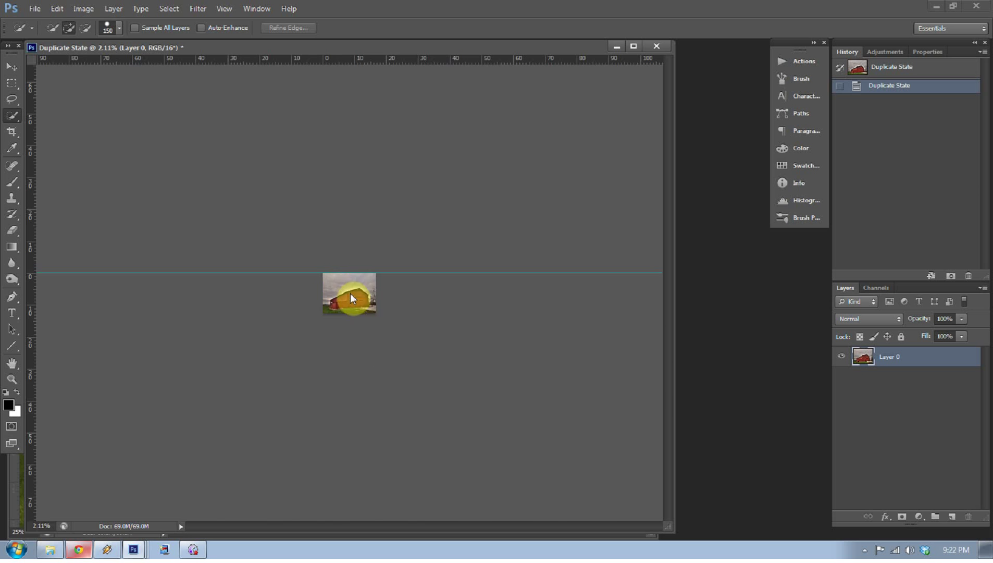
key(ctrl+0)
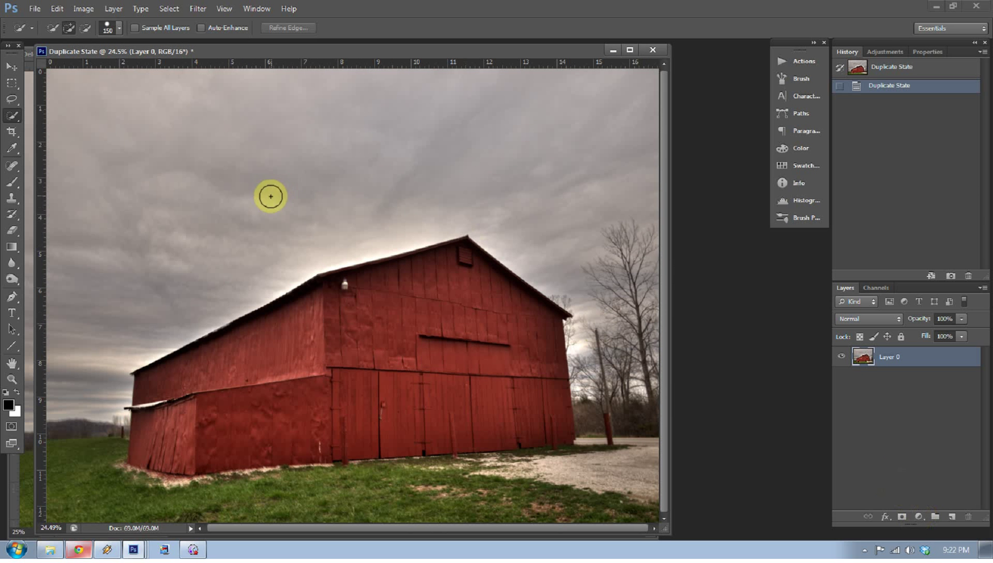
click(16, 118)
click(52, 115)
key(bracketright)
key(bracketright)
key(bracketright)
key(bracketright)
key(bracketright)
mouse_move(106, 149)
mouse_down()
mouse_move(146, 248)
mouse_move(120, 313)
mouse_move(311, 194)
mouse_move(441, 162)
mouse_move(603, 268)
mouse_move(619, 359)
mouse_move(605, 361)
mouse_move(625, 361)
mouse_move(638, 246)
mouse_up()
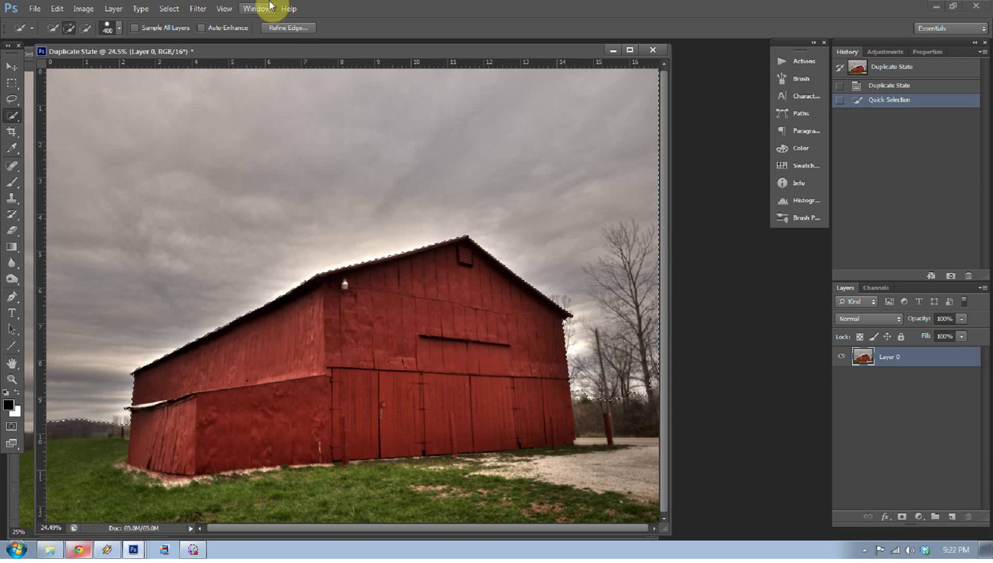
Refine the sky selection's edge with a 250 px refine brush along the horizon, the roofline and the bare trees
click(287, 28)
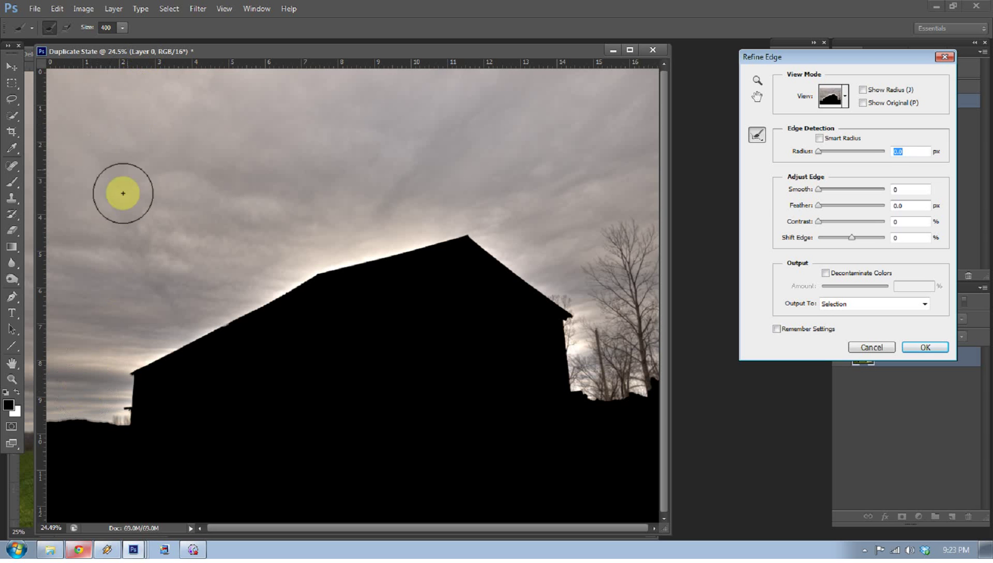
key(bracketleft)
key(bracketleft)
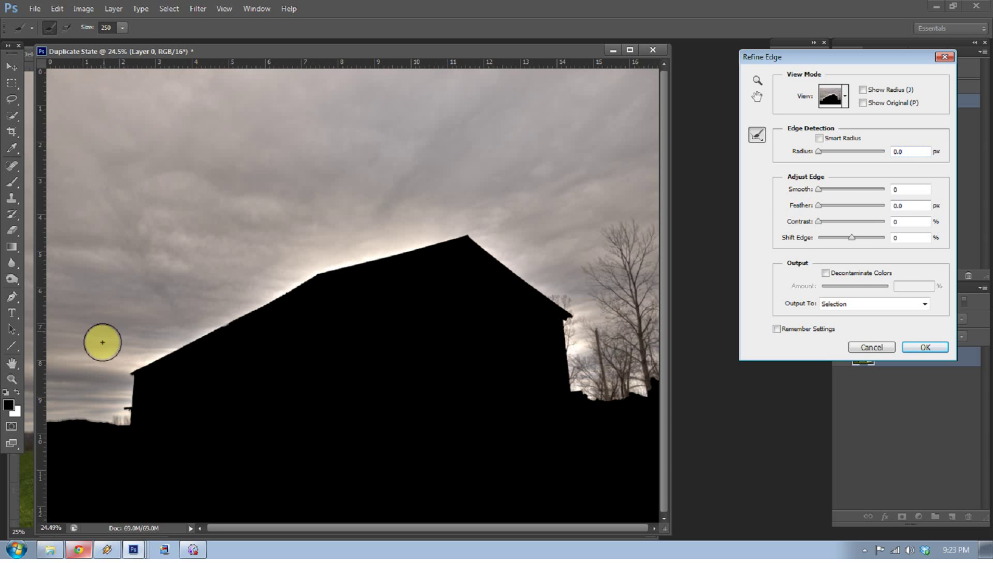
mouse_move(85, 396)
mouse_down()
mouse_move(60, 413)
mouse_move(110, 417)
mouse_move(126, 355)
mouse_move(193, 335)
mouse_move(244, 297)
mouse_move(329, 262)
mouse_move(470, 227)
mouse_move(565, 284)
mouse_move(569, 295)
mouse_move(535, 266)
mouse_move(572, 294)
mouse_move(585, 389)
mouse_move(613, 392)
mouse_move(640, 377)
mouse_up()
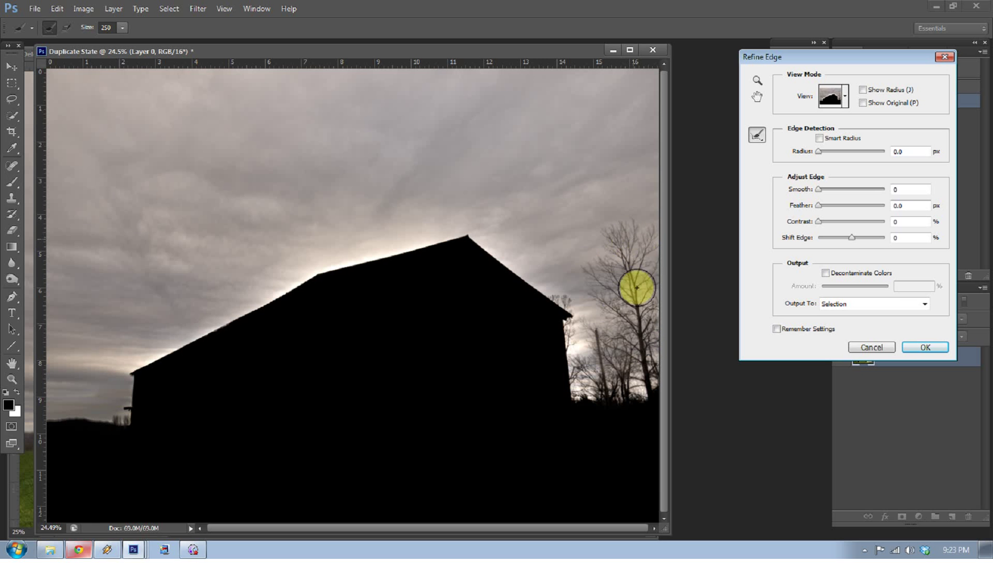
mouse_move(593, 286)
mouse_down()
mouse_move(619, 318)
mouse_move(608, 369)
mouse_up()
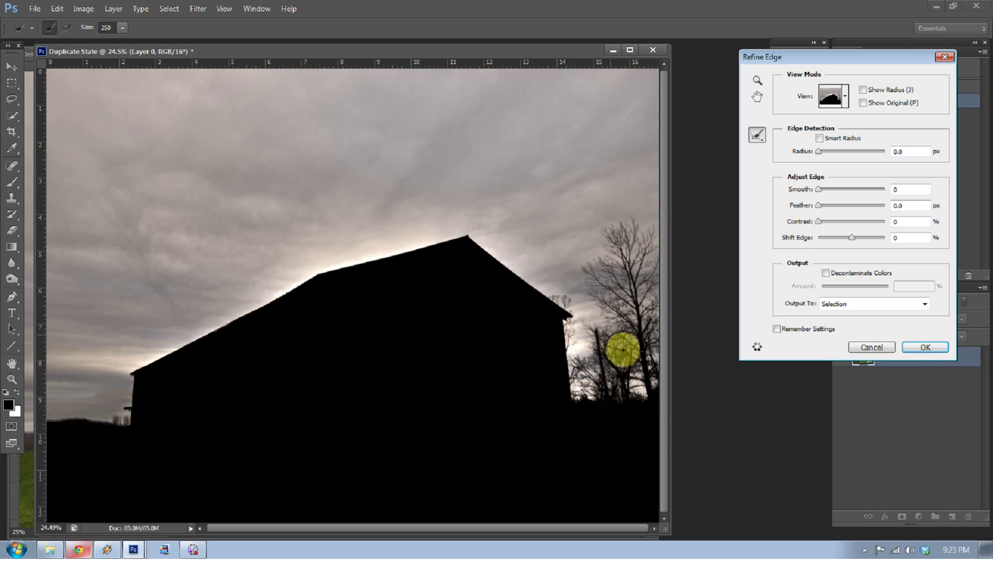
click(919, 347)
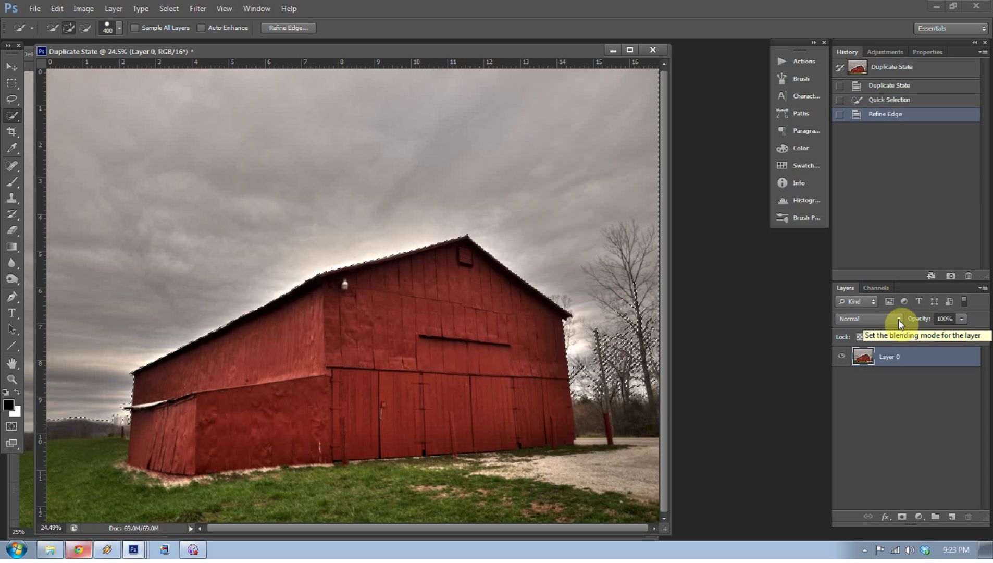
Add a Curves adjustment layer masked to the sky and brighten it with a curve point at input 166, output 218
click(918, 516)
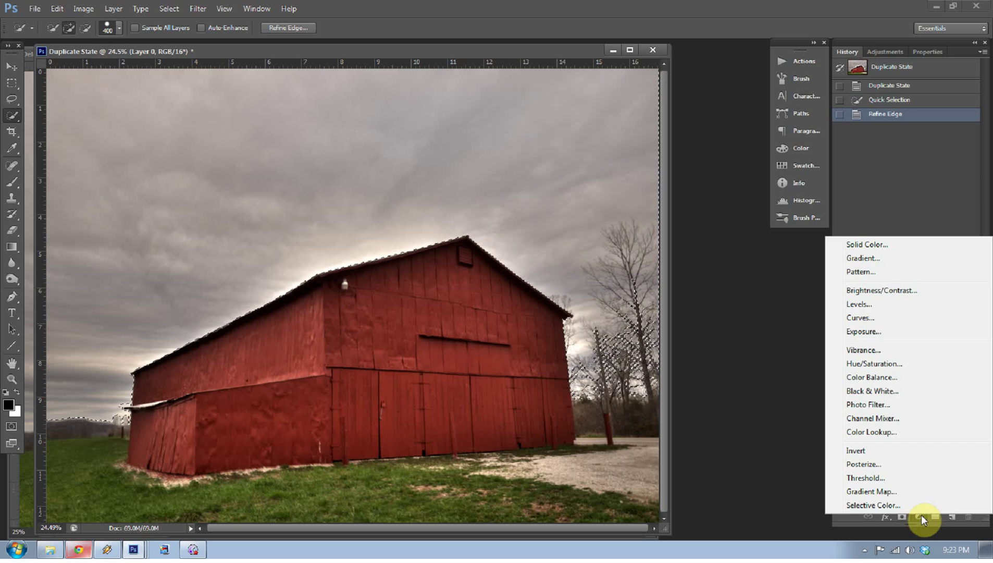
click(852, 319)
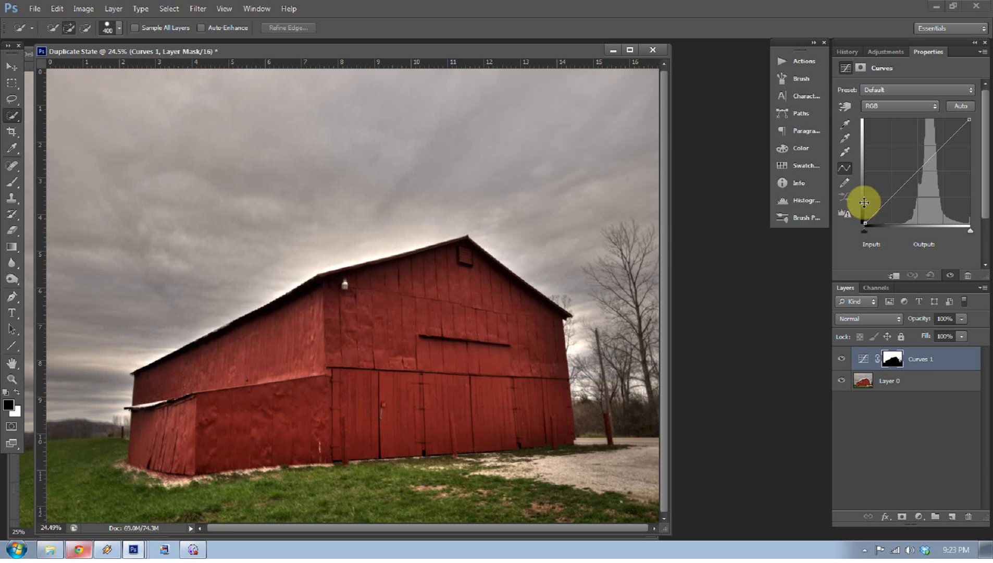
click(944, 144)
drag(944, 144, 936, 140)
click(921, 358)
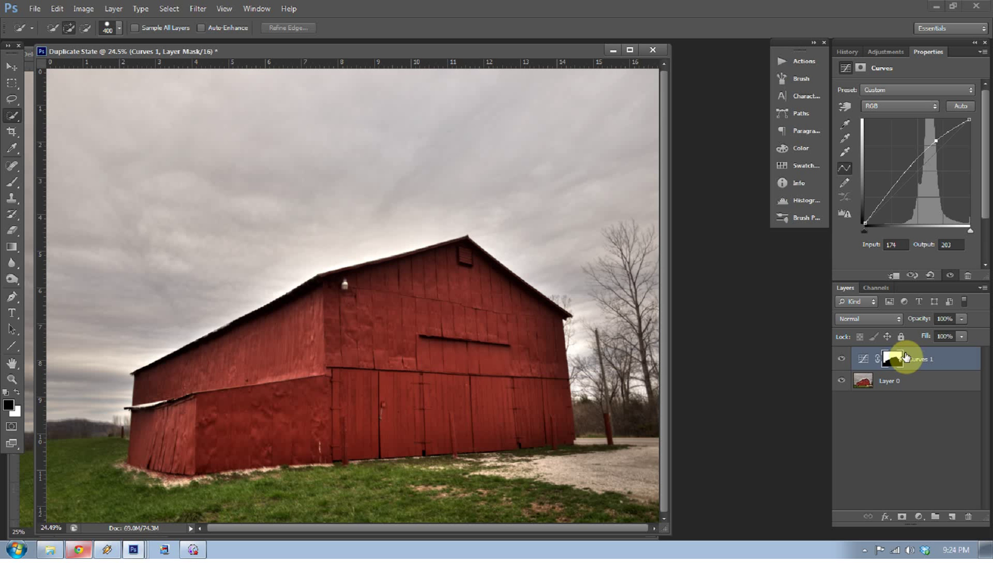
drag(937, 140, 934, 135)
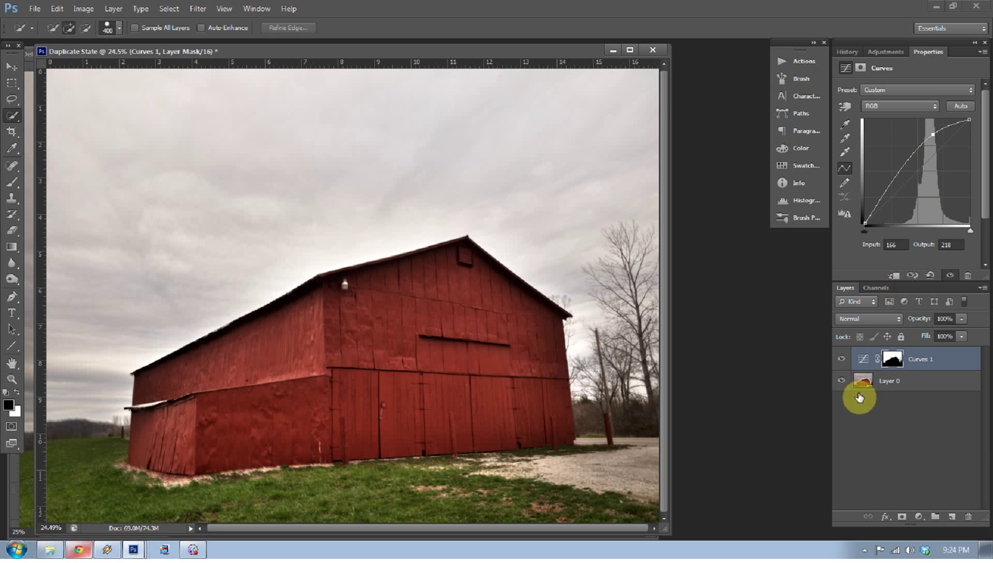
Compare the photo with and without the Curves adjustment, at full view and as a tiny thumbnail
click(843, 358)
click(843, 359)
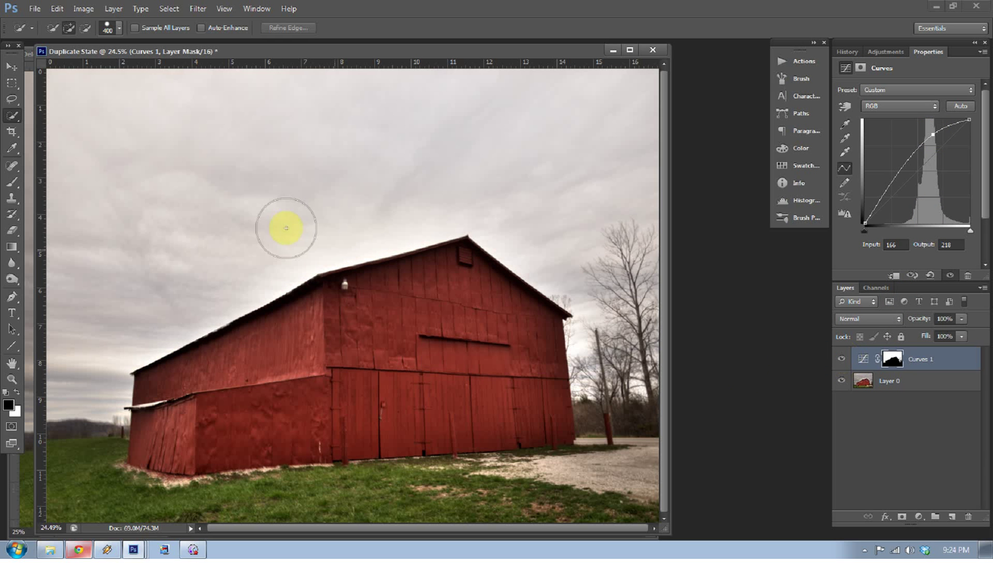
drag(376, 310, 296, 193)
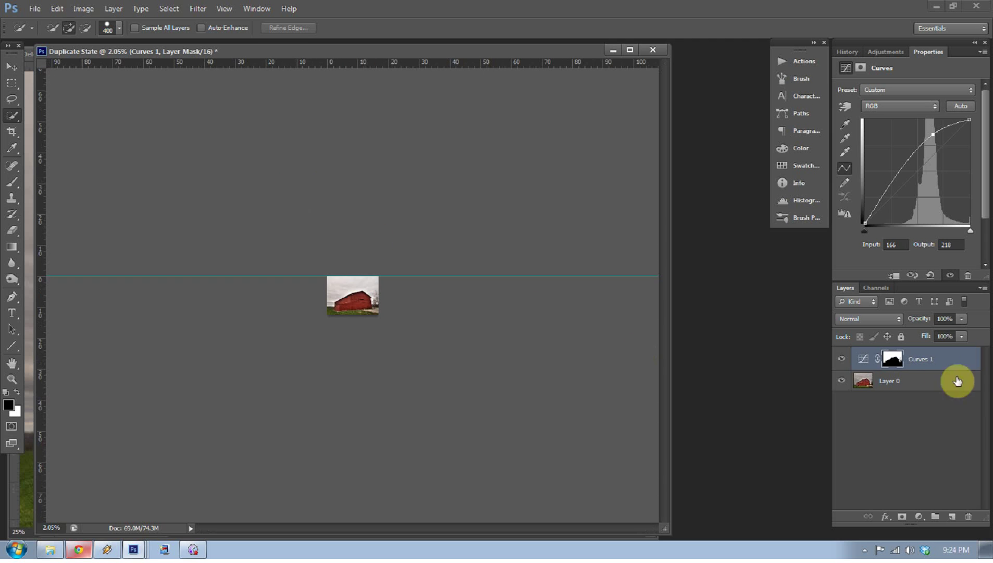
click(842, 359)
click(842, 360)
click(842, 359)
click(841, 360)
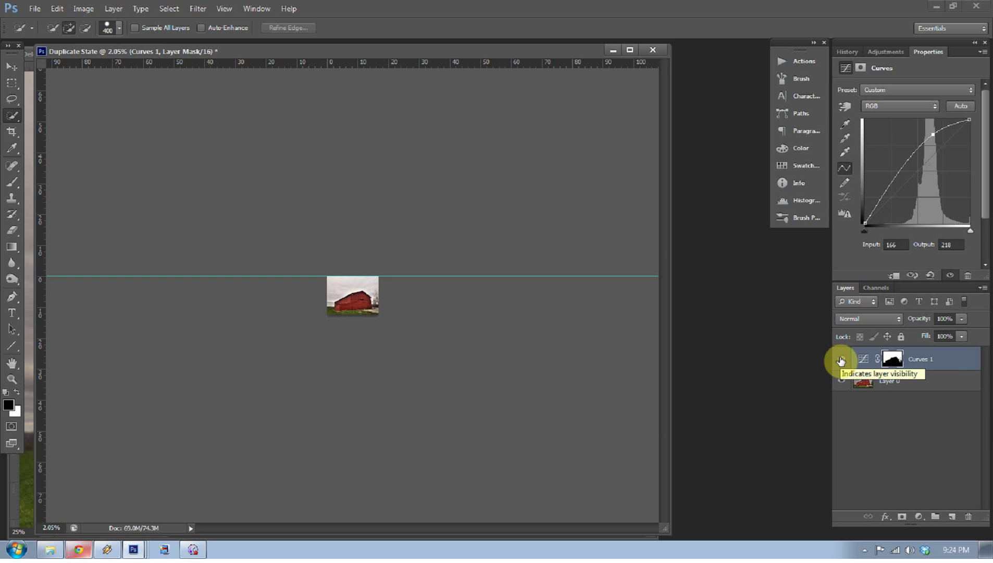
drag(342, 288, 354, 292)
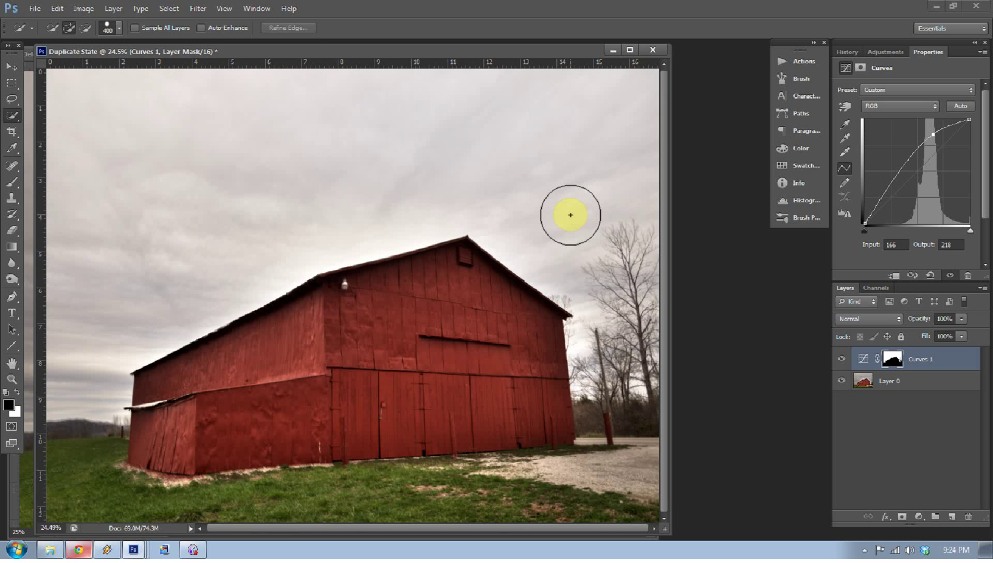
Minimize the Duplicate State document, reposition the Delete Layer document, and open raw photo _4150906 from the 20130415 Weston Wlak folder
click(613, 50)
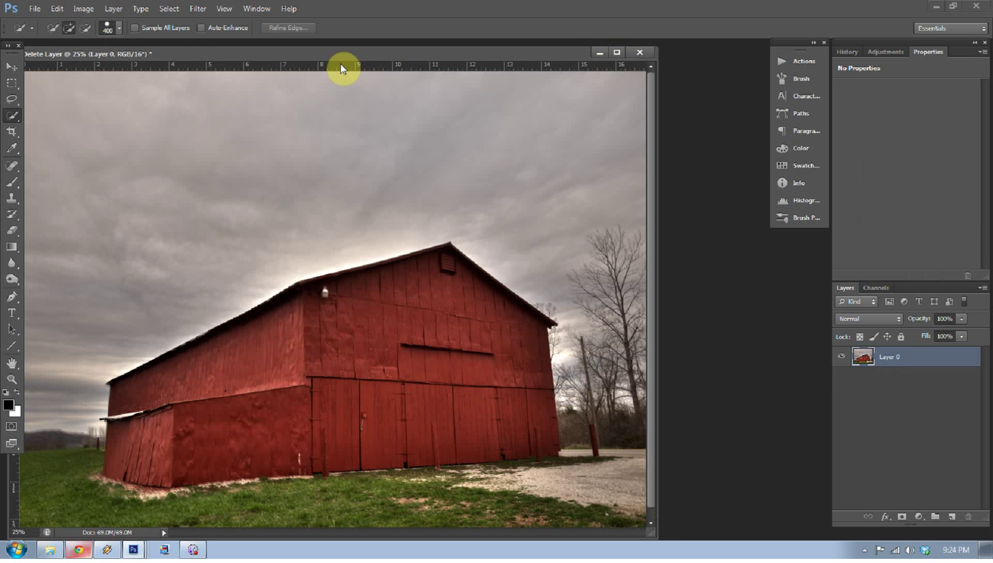
mouse_move(344, 62)
mouse_down()
mouse_move(433, 48)
mouse_move(421, 41)
mouse_up()
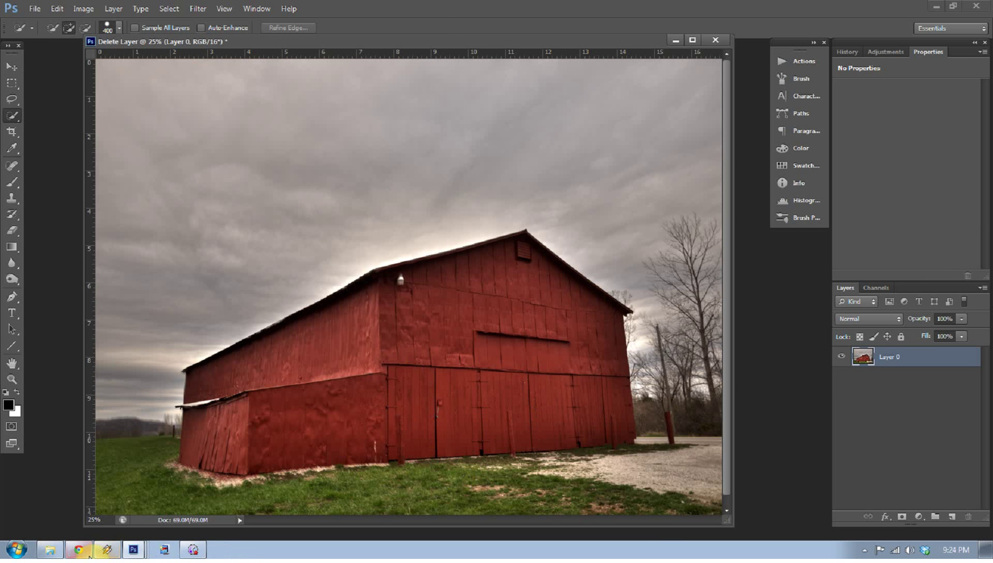
click(50, 549)
drag(570, 122, 222, 145)
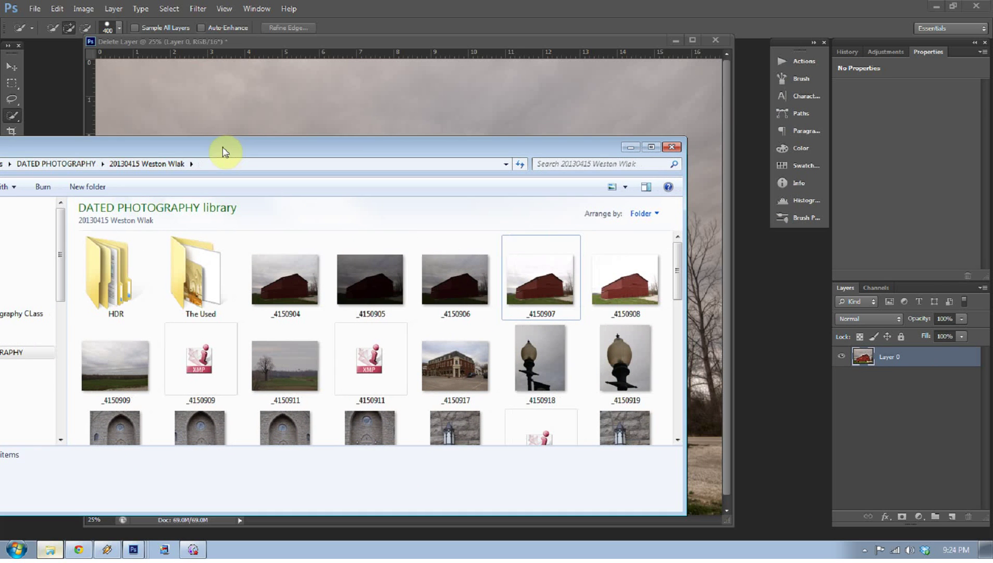
click(548, 280)
click(471, 270)
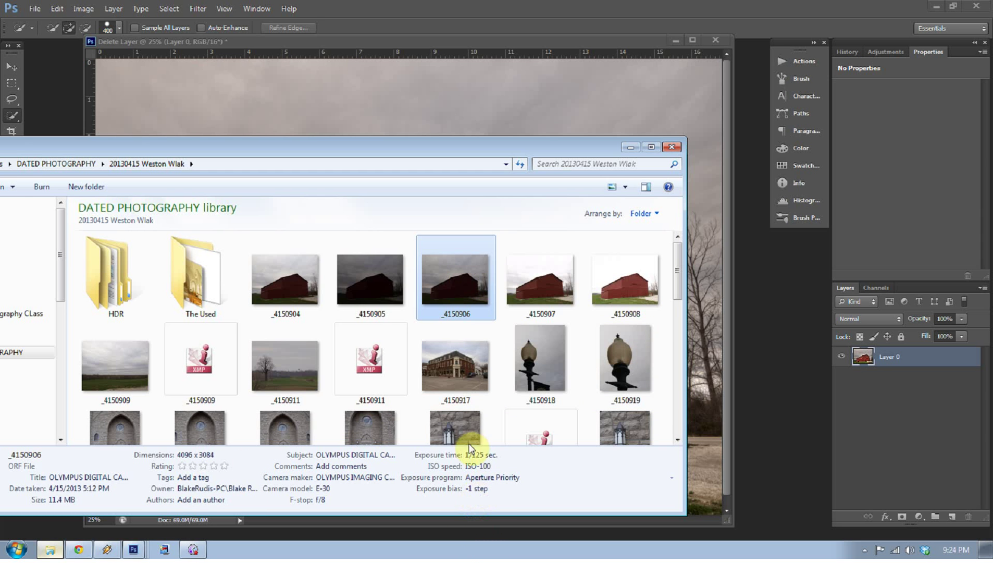
double_click(444, 282)
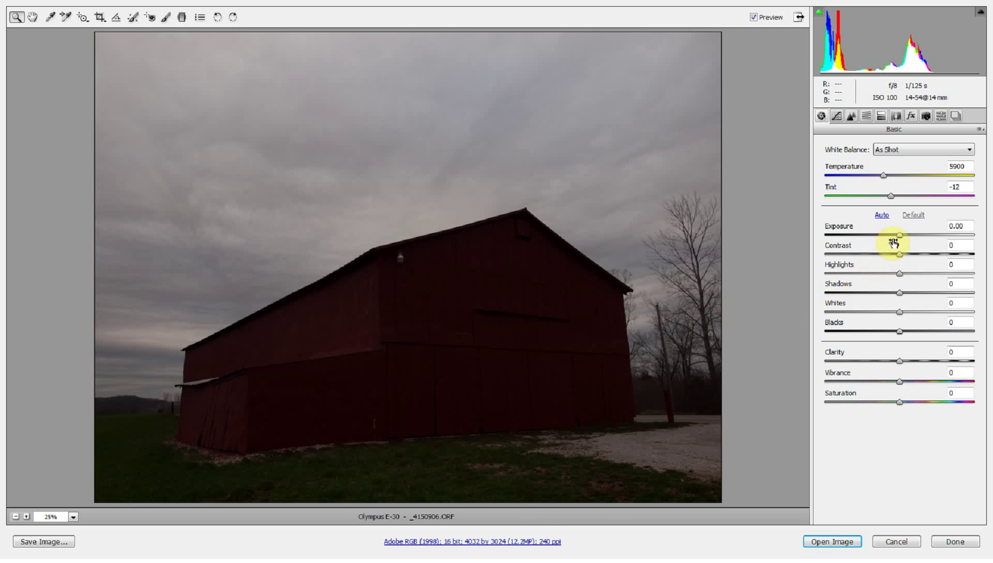
Set the raw photo's Exposure to +0.10, Contrast +63, Highlights +13, Blacks -21 and Clarity +100
drag(906, 258, 948, 255)
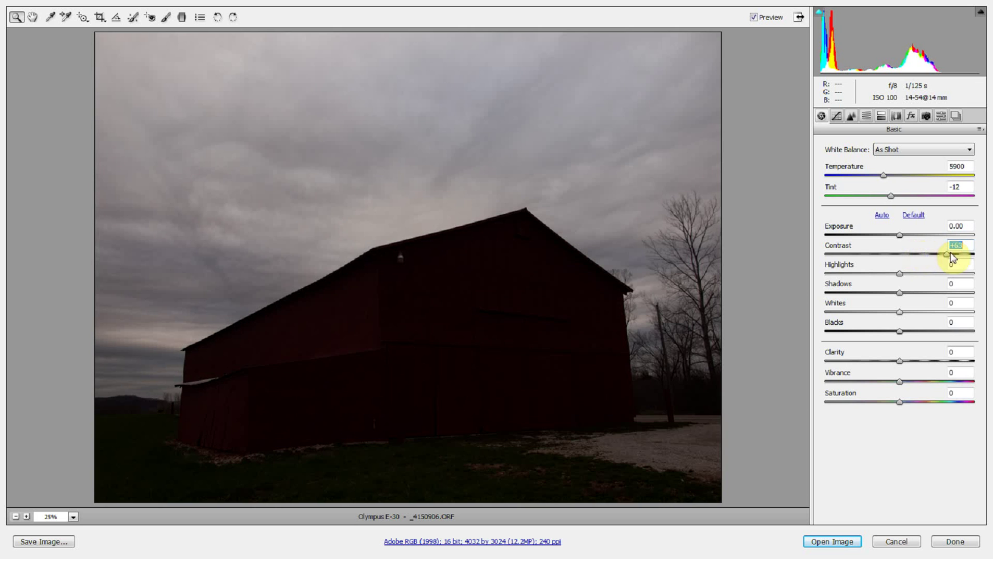
mouse_move(903, 294)
mouse_down()
mouse_move(915, 291)
mouse_move(830, 290)
mouse_move(920, 290)
mouse_move(816, 295)
mouse_move(984, 297)
mouse_move(958, 288)
mouse_move(816, 295)
mouse_move(904, 288)
mouse_move(901, 279)
mouse_move(922, 277)
mouse_move(852, 280)
mouse_move(866, 277)
mouse_move(969, 274)
mouse_move(880, 277)
mouse_move(902, 281)
mouse_move(902, 312)
mouse_move(970, 312)
mouse_move(891, 308)
mouse_move(899, 312)
mouse_up()
key(alt)
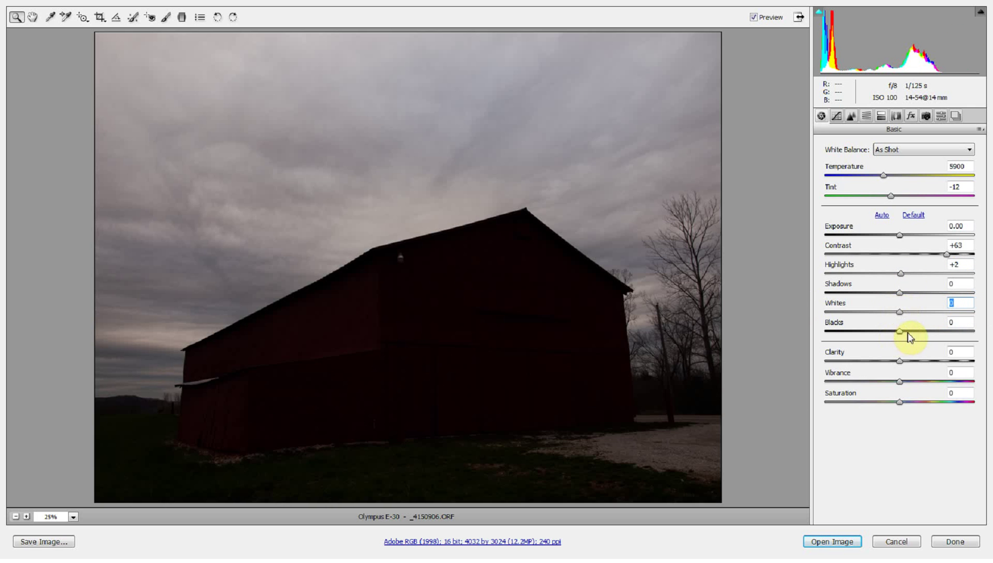
drag(900, 274, 909, 274)
drag(900, 330, 988, 360)
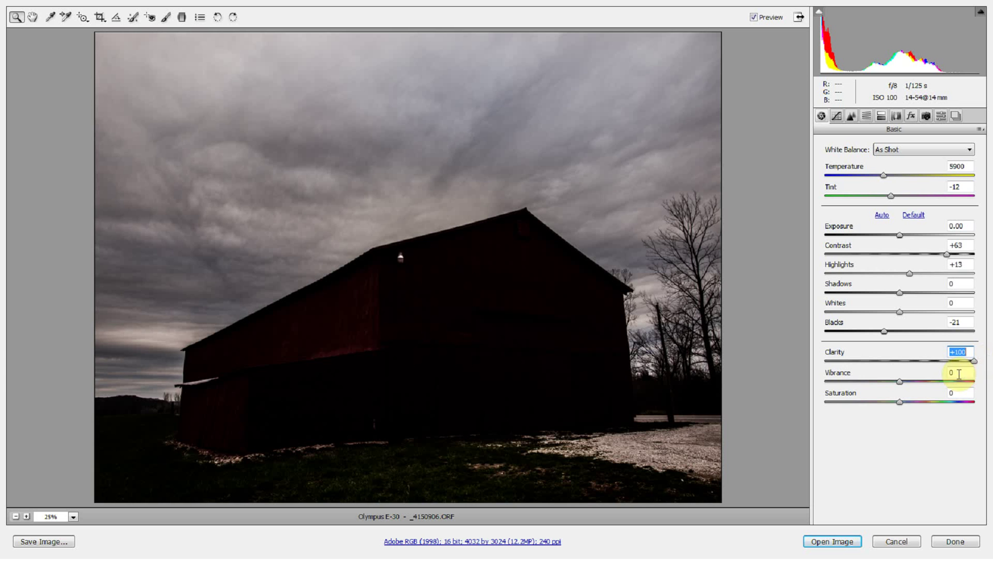
drag(897, 235, 900, 235)
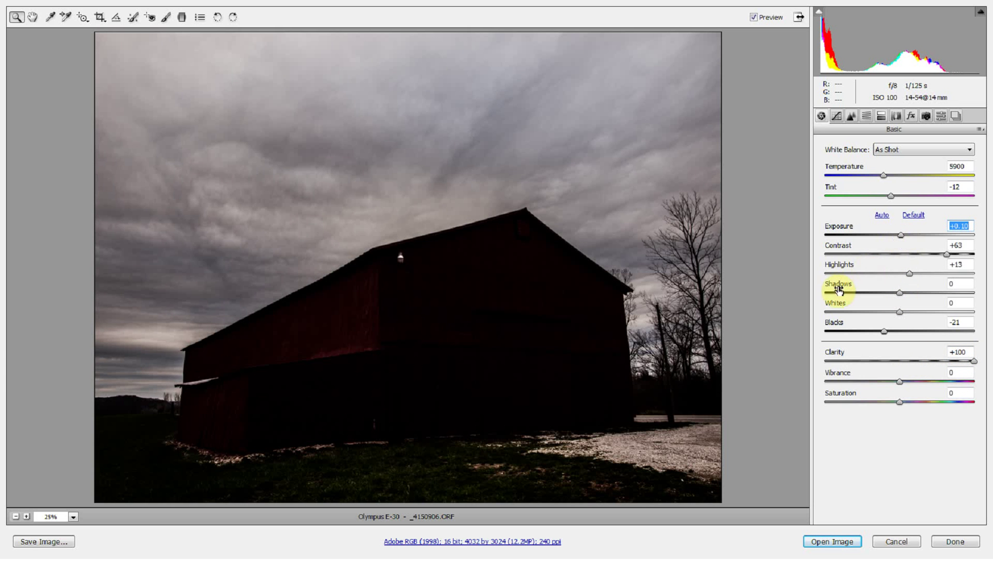
Remove chromatic aberration along the barn's roof edge, set purple and green defringe amounts to 2, and compare with the preview off
drag(543, 211, 580, 255)
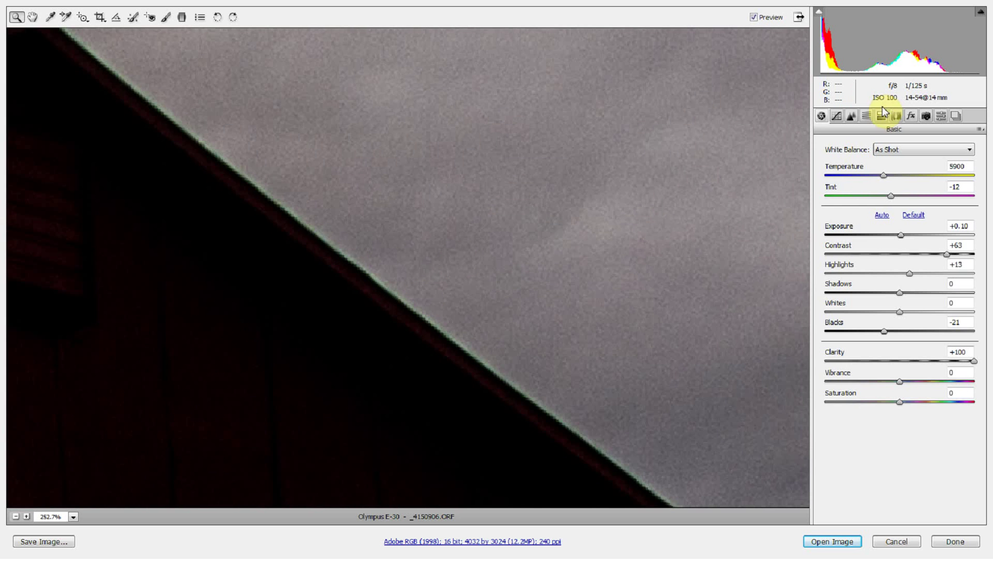
click(897, 115)
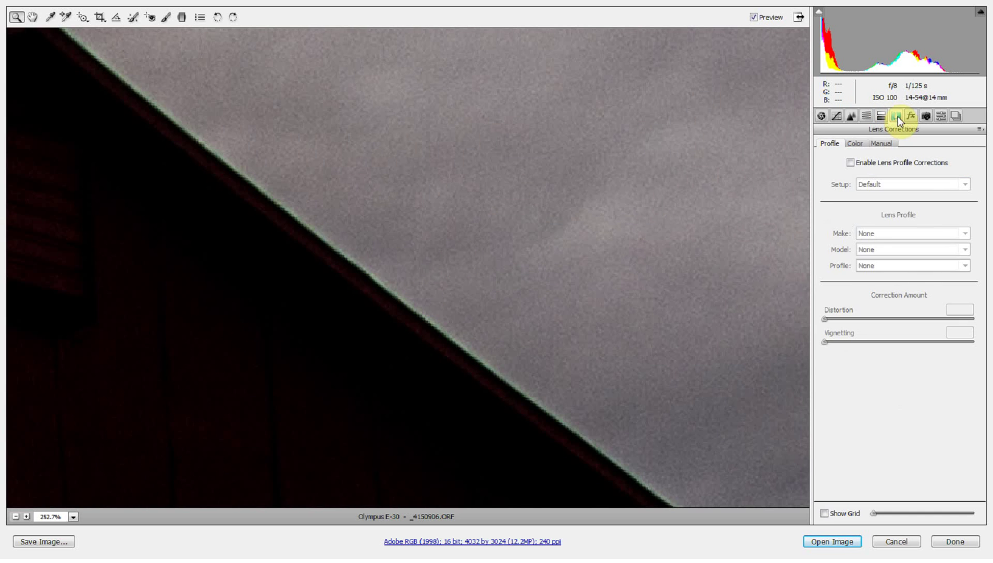
click(877, 142)
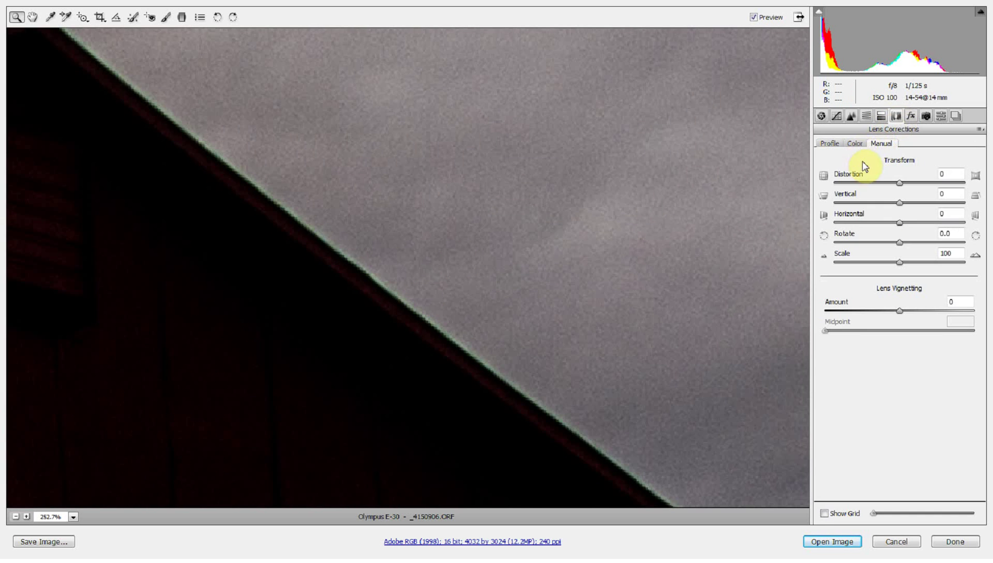
click(855, 144)
click(852, 163)
drag(824, 216, 835, 215)
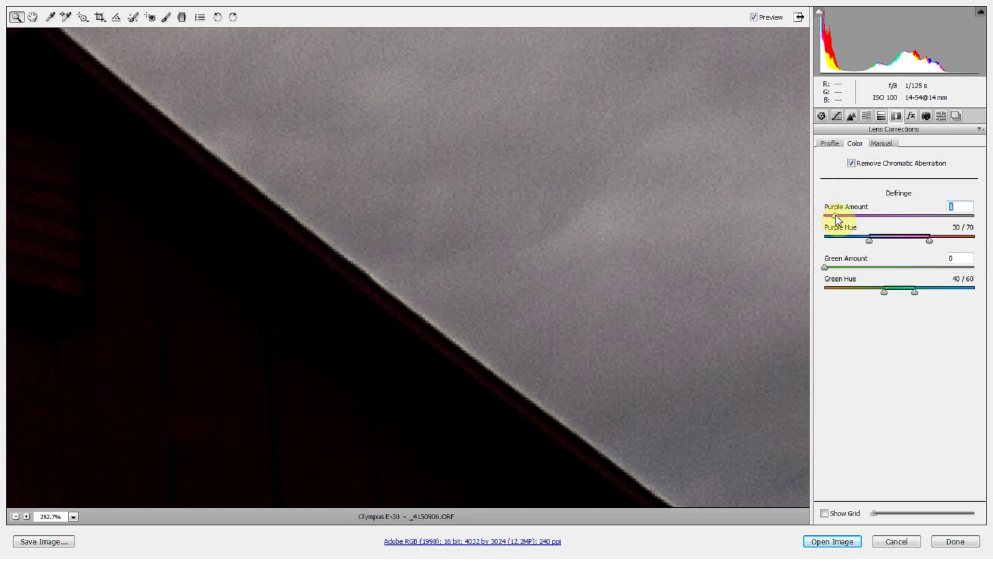
drag(834, 267, 836, 267)
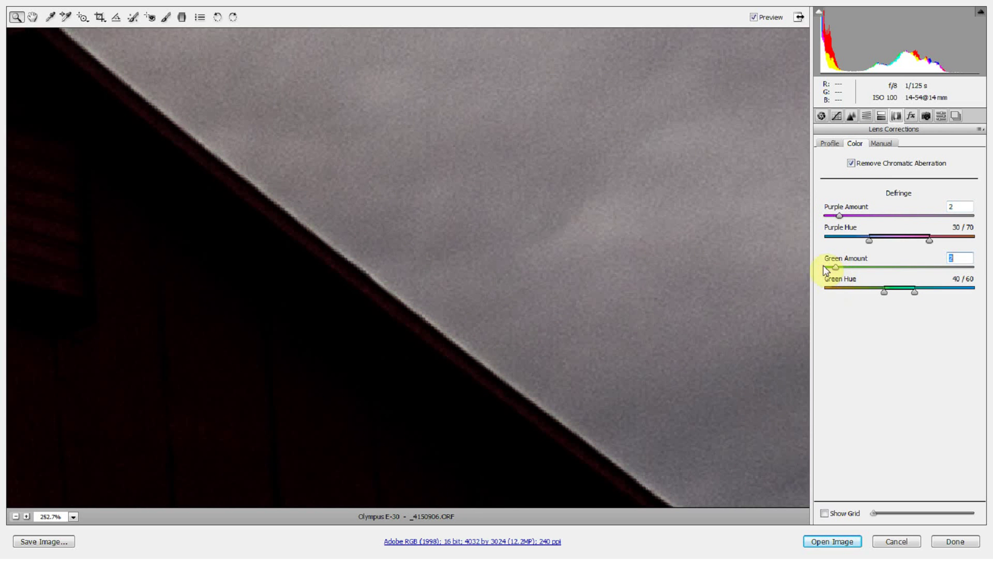
click(753, 18)
click(753, 18)
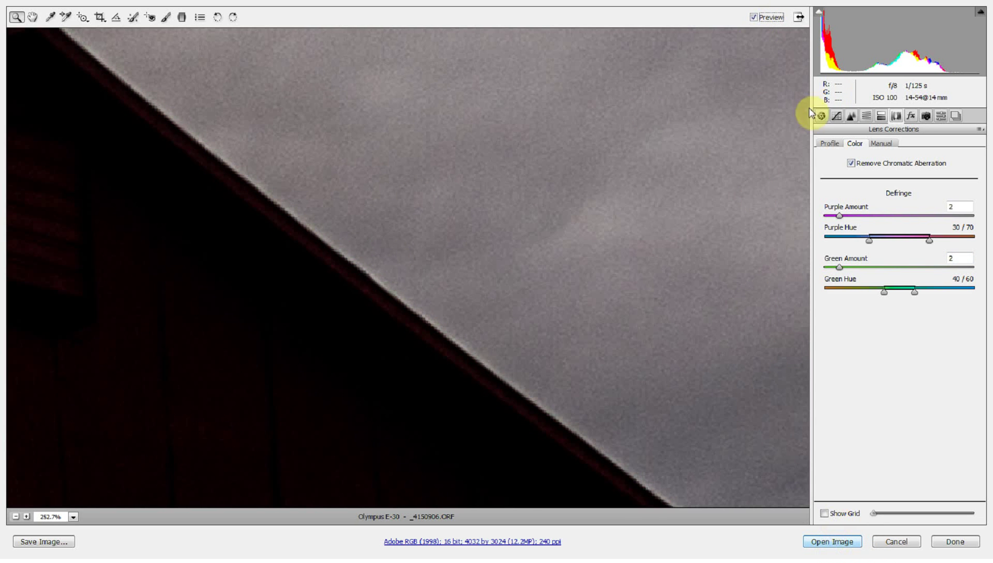
Set noise reduction Luminance to 29 and Luminance Detail to 47, and open the developed raw image for editing
click(851, 115)
drag(855, 268, 893, 289)
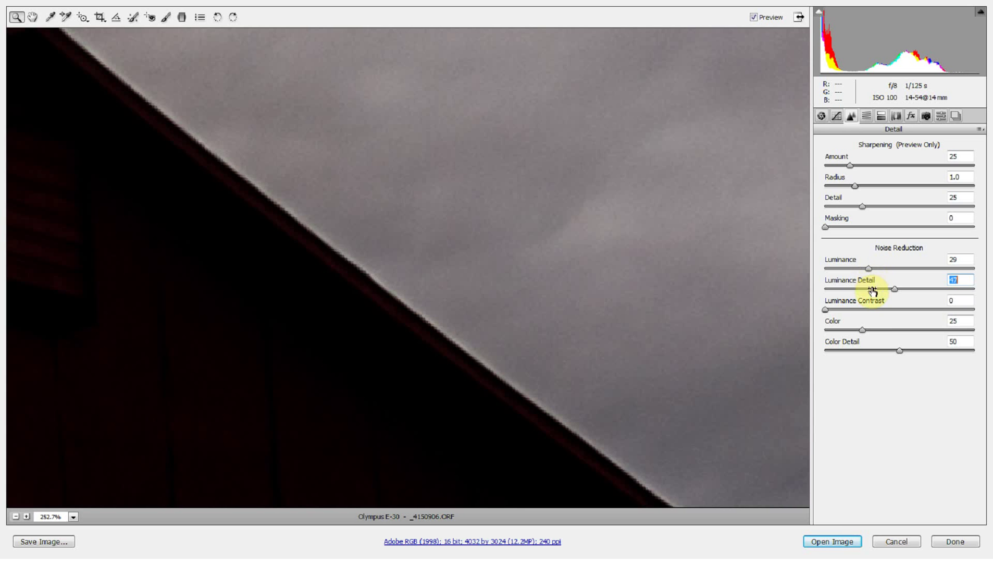
click(834, 542)
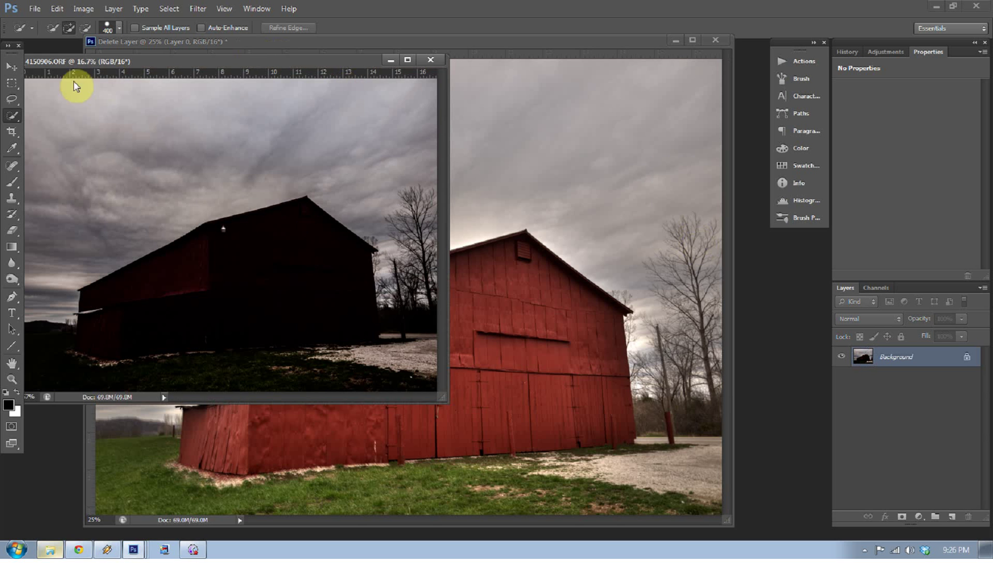
Copy the dark barn exposure into the Delete Layer document as a new layer aligned over the original photo
click(11, 66)
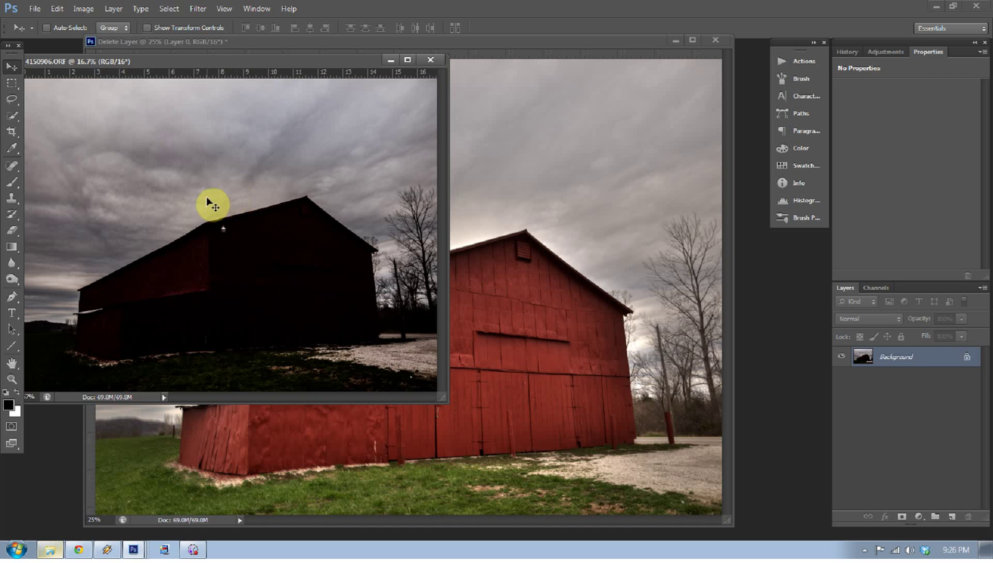
drag(207, 198, 493, 246)
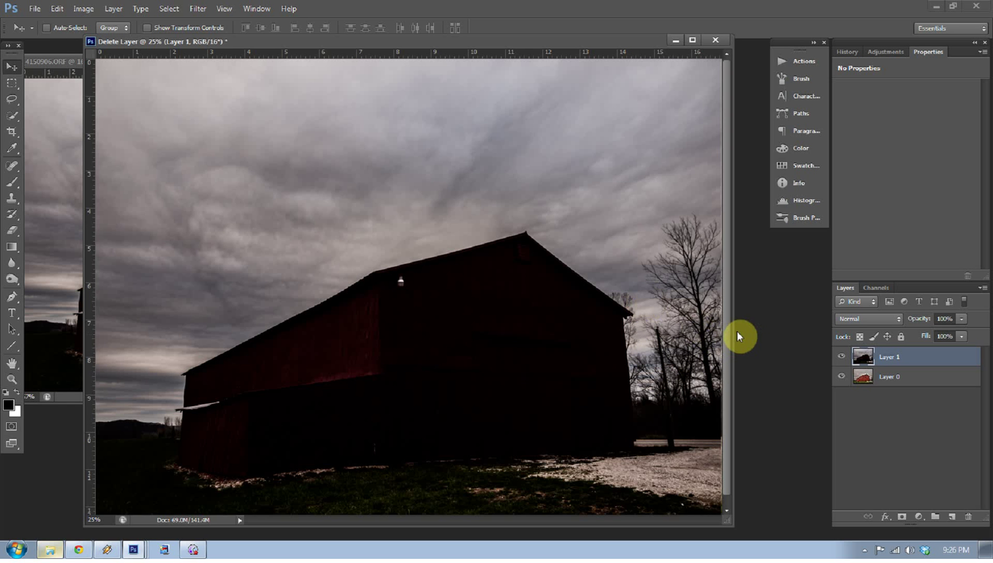
Auto-align Layer 1 and Layer 0 using the Auto projection
shift+click(915, 376)
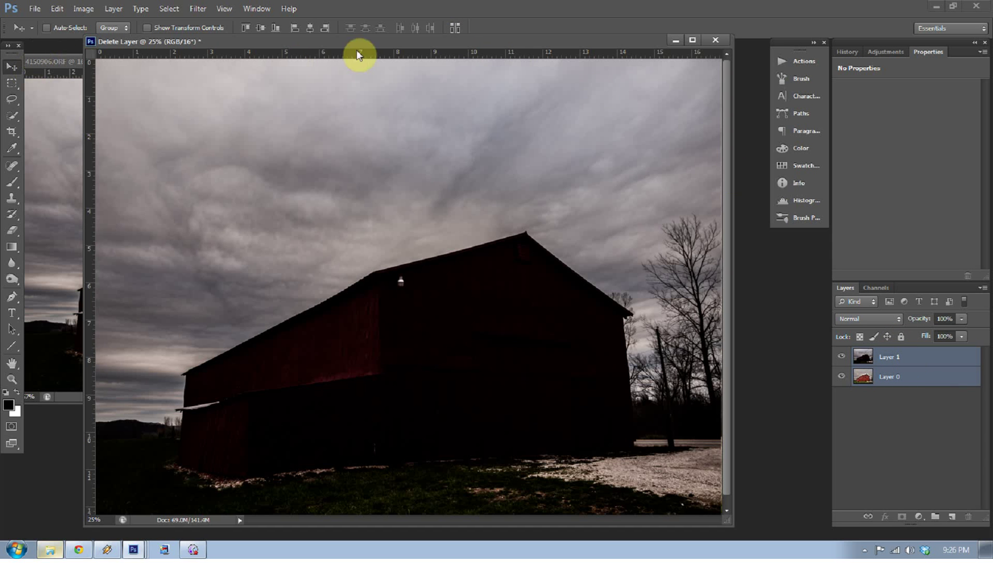
click(455, 29)
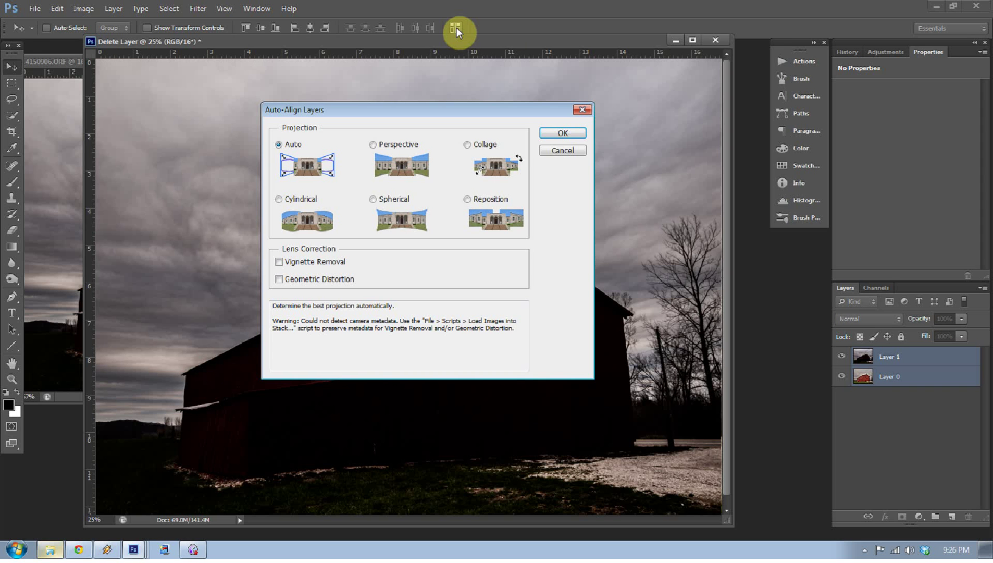
click(562, 134)
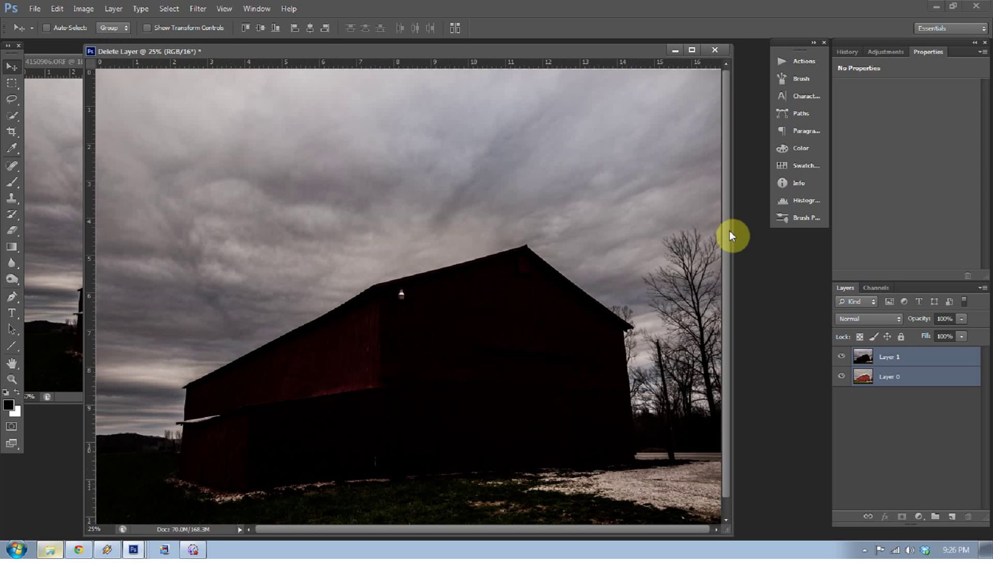
Crop the image slightly inward on all four sides to trim the uneven borders around the aligned layers
right_click(613, 231)
click(636, 237)
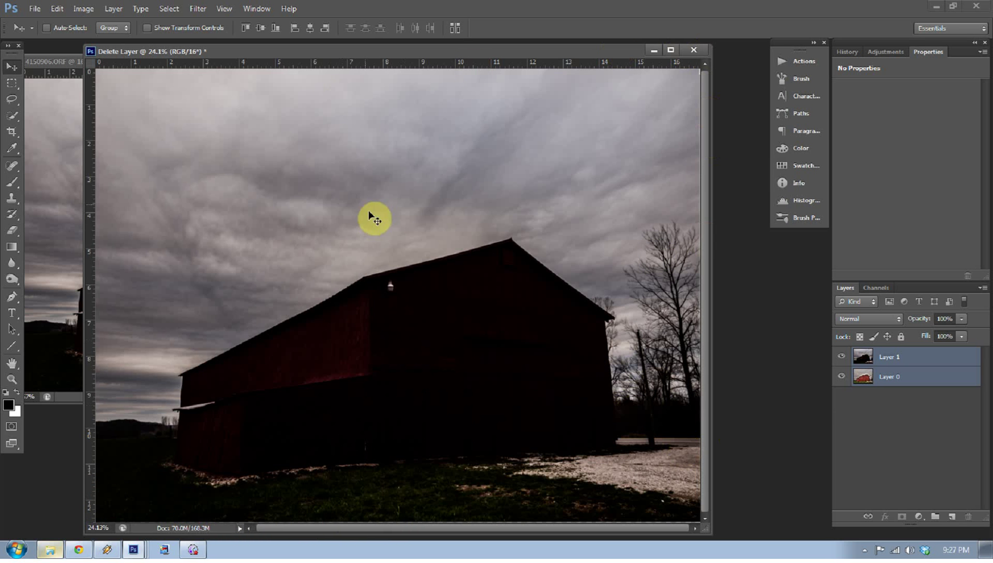
key(c)
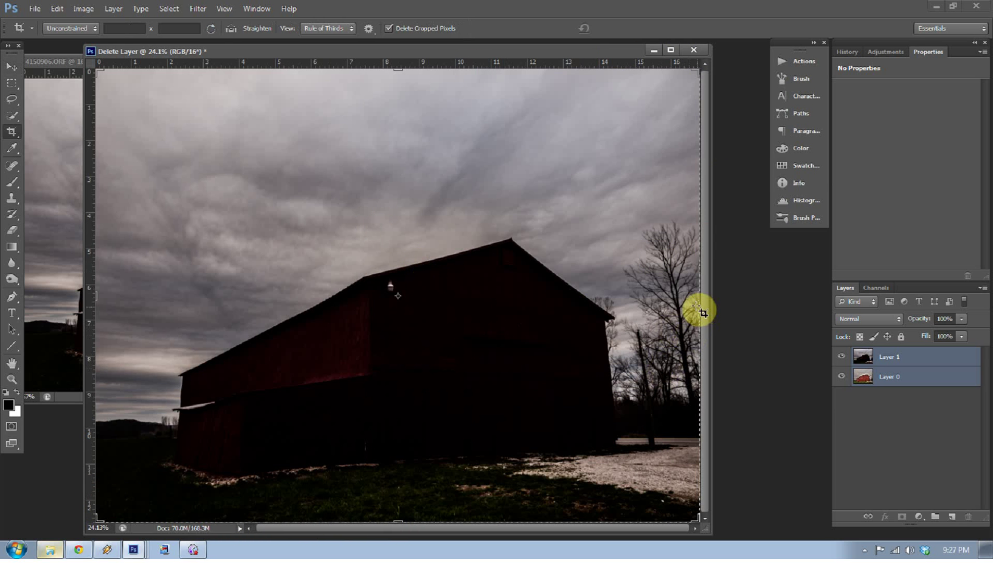
drag(698, 301, 699, 302)
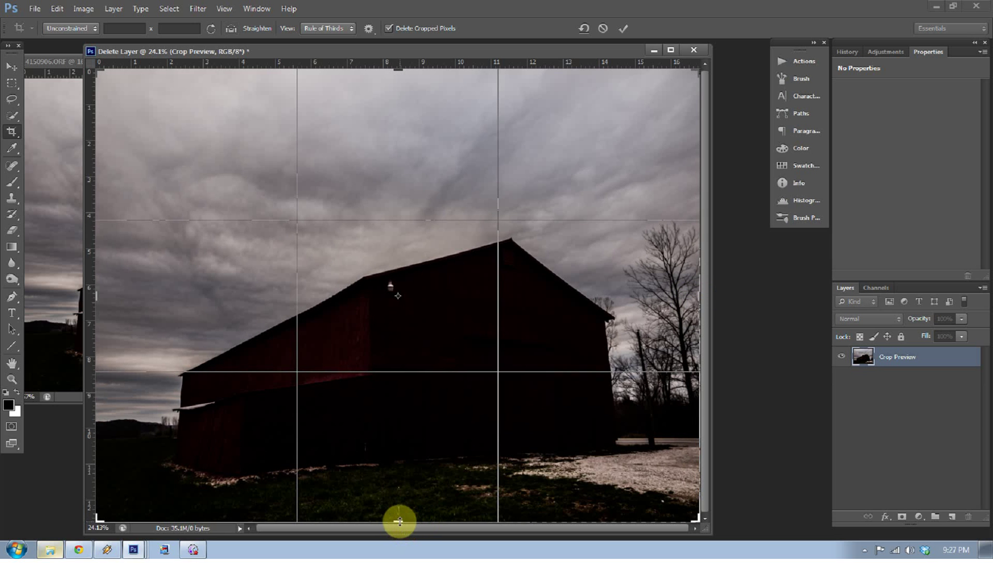
drag(399, 521, 399, 519)
drag(98, 293, 99, 292)
drag(397, 77, 399, 73)
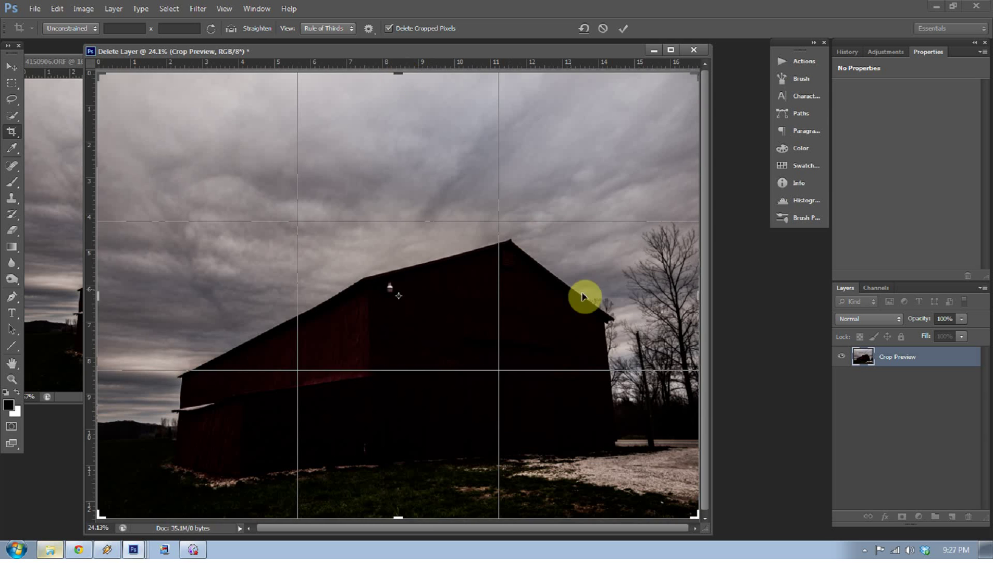
key(Return)
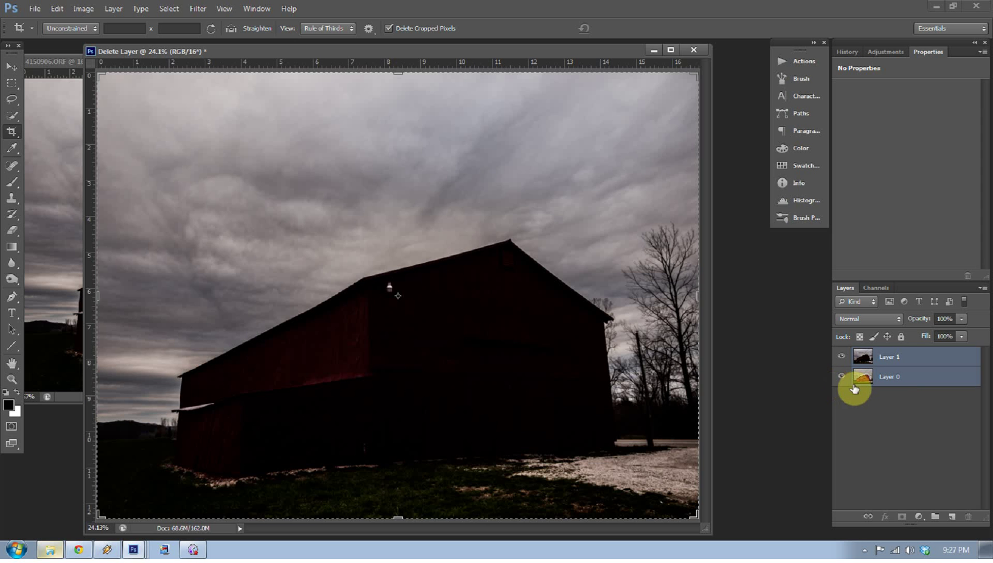
Check the alignment by hiding and showing Layer 1, and select its sky and tree area with Quick Selection
click(842, 357)
click(842, 357)
click(862, 359)
click(12, 116)
mouse_move(145, 123)
mouse_down()
mouse_move(211, 138)
mouse_move(348, 211)
mouse_move(285, 227)
mouse_move(302, 205)
mouse_move(639, 279)
mouse_move(639, 329)
mouse_move(650, 343)
mouse_move(664, 330)
mouse_move(671, 294)
mouse_move(661, 369)
mouse_move(641, 368)
mouse_up()
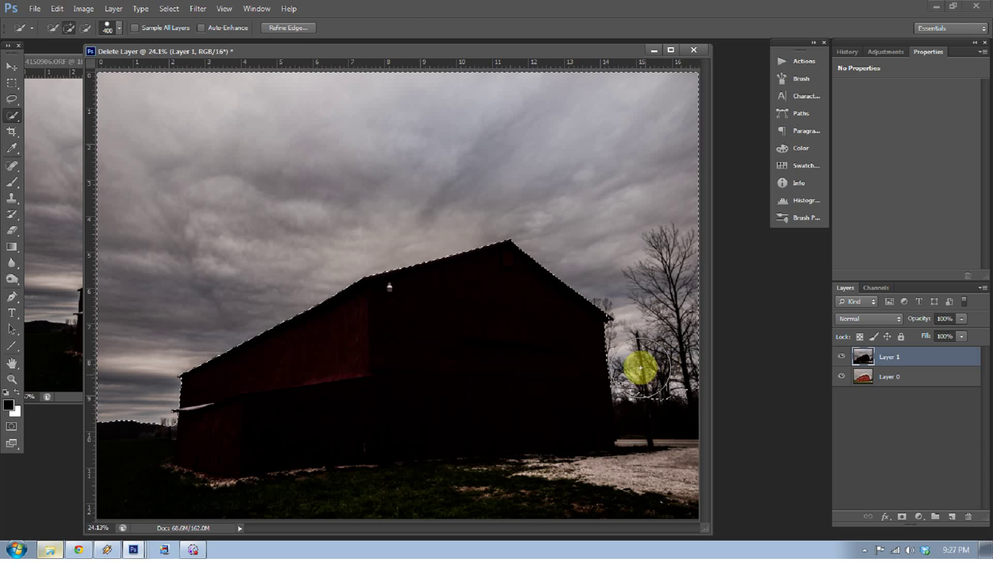
Refine the sky selection's edge by brushing along the roofline and the trees beside the barn, with output to Selection
click(289, 28)
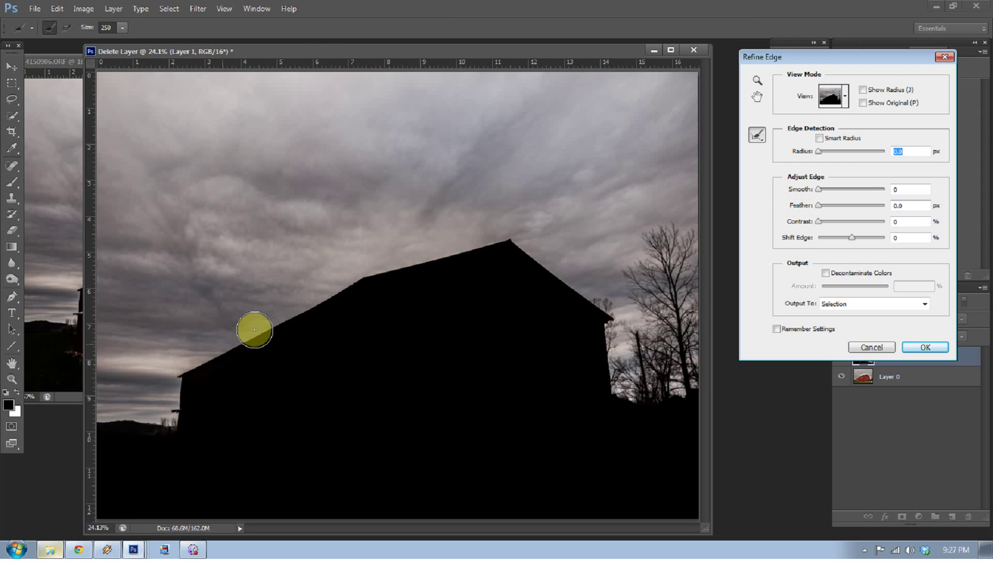
mouse_move(357, 277)
mouse_down()
mouse_move(514, 234)
mouse_move(613, 302)
mouse_move(625, 318)
mouse_move(622, 372)
mouse_move(646, 393)
mouse_move(681, 381)
mouse_move(692, 325)
mouse_move(676, 240)
mouse_move(649, 326)
mouse_move(646, 275)
mouse_move(653, 252)
mouse_move(679, 326)
mouse_move(643, 361)
mouse_move(681, 348)
mouse_move(646, 310)
mouse_move(656, 370)
mouse_up()
click(919, 347)
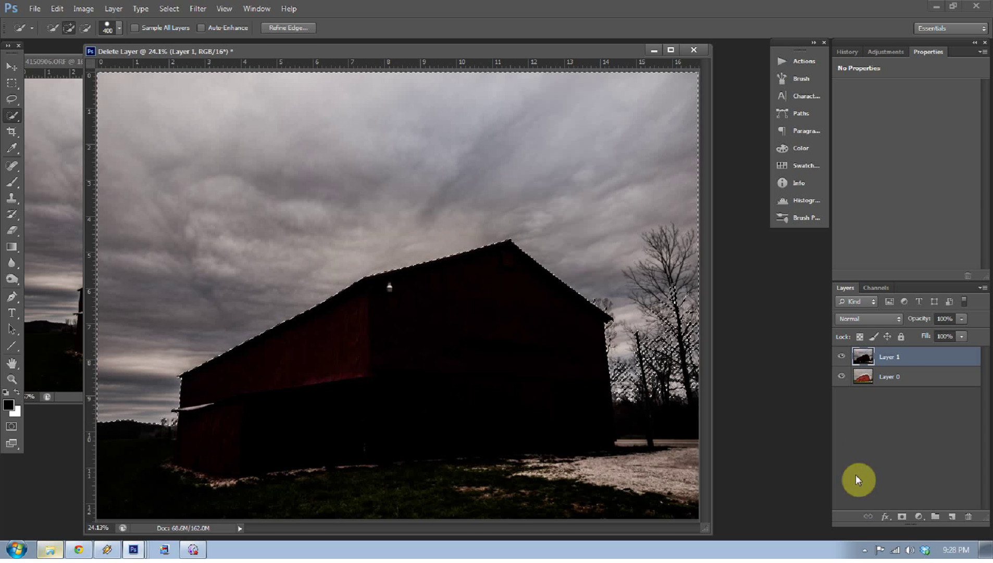
Try masking Layer 1 with the refined sky selection, inspect the roof edge up close, and revert to the Refine Edge history state
click(902, 515)
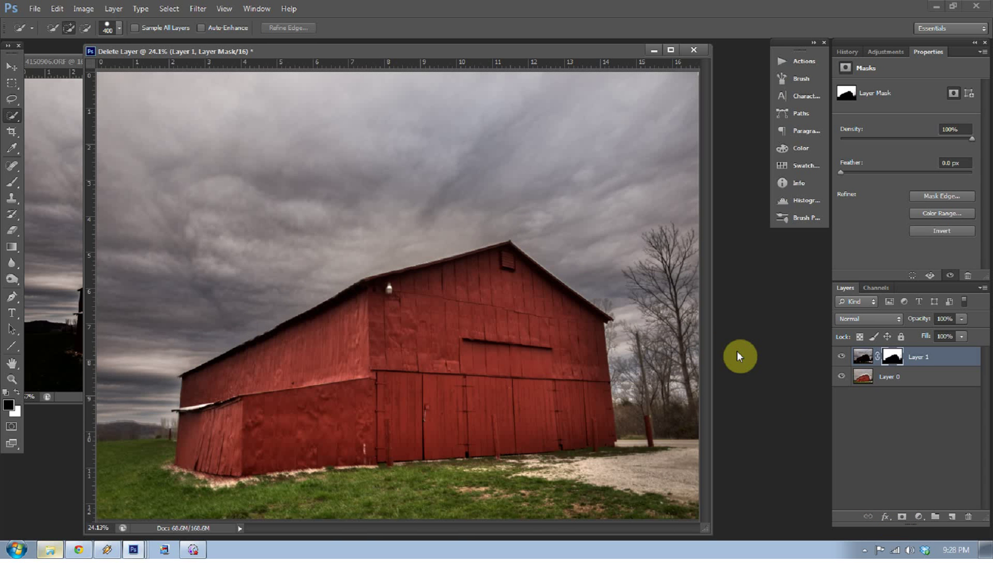
drag(362, 281, 437, 328)
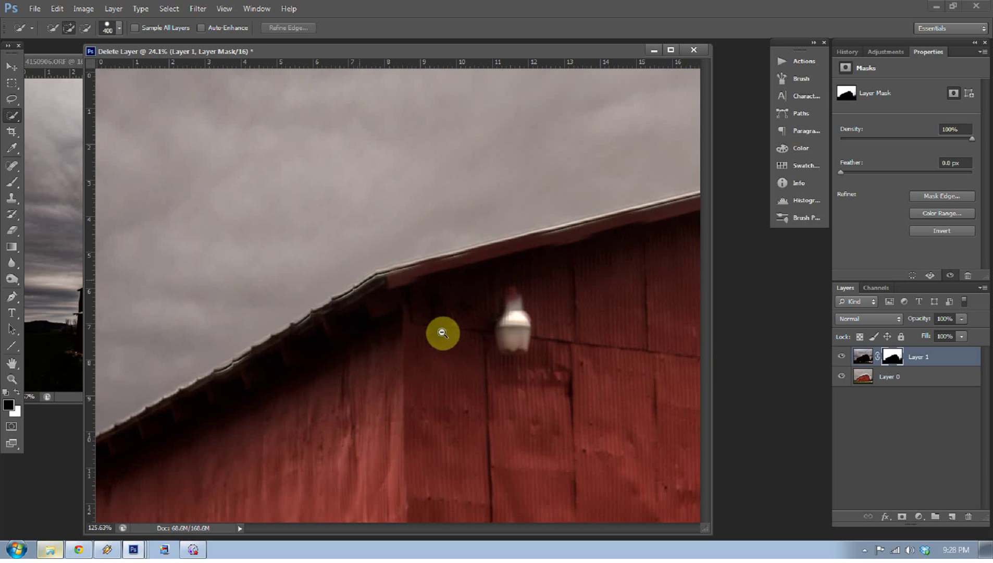
right_click(409, 263)
click(421, 271)
drag(507, 239, 573, 290)
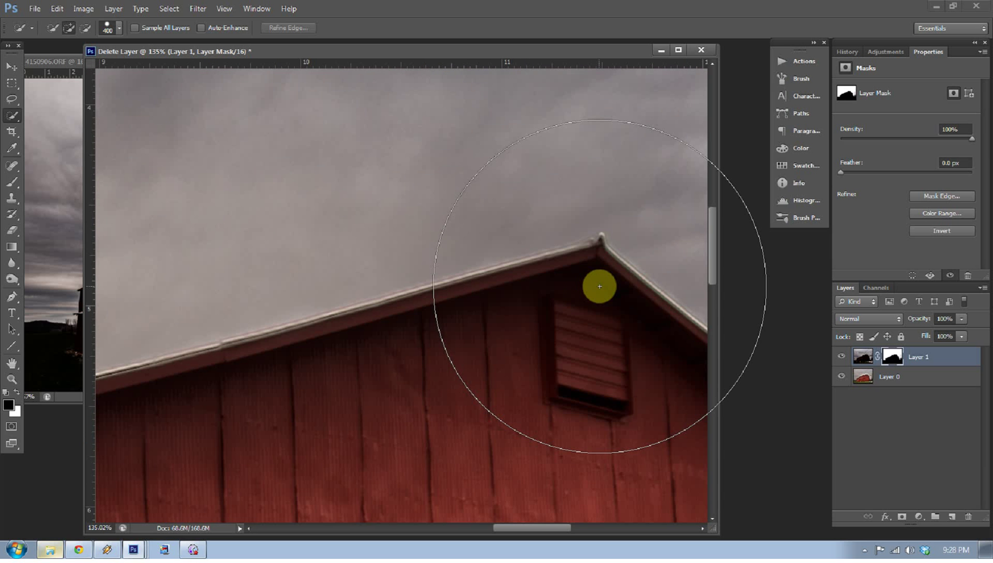
click(854, 53)
click(874, 176)
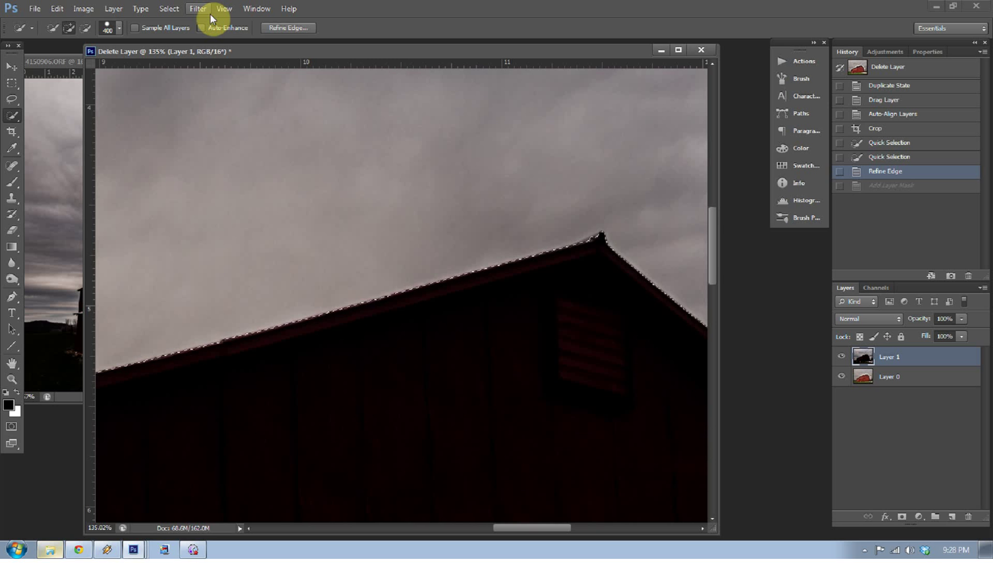
Expand the sky selection by 4 pixels and feather it with a radius of 2 pixels
click(175, 9)
mouse_move(180, 145)
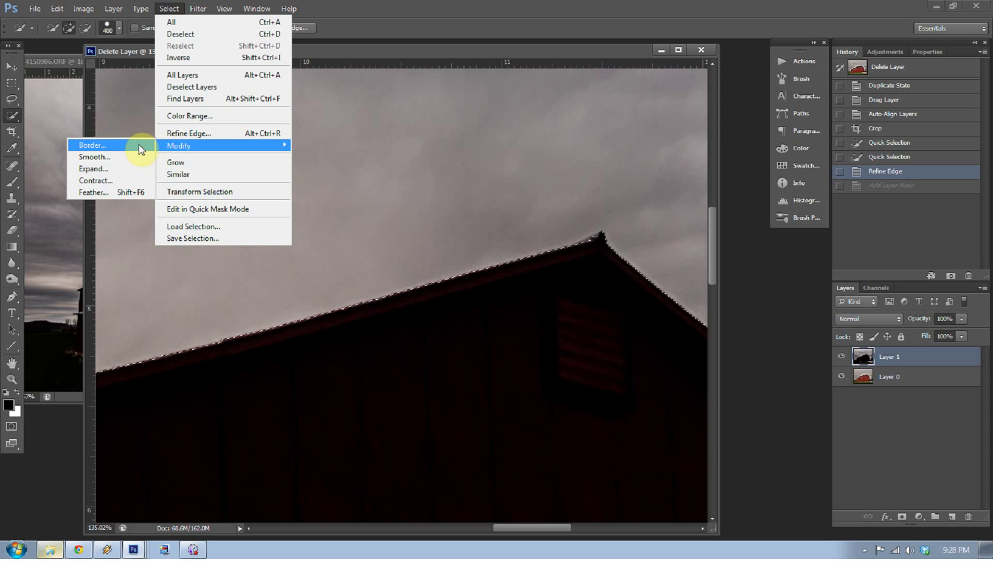
click(104, 169)
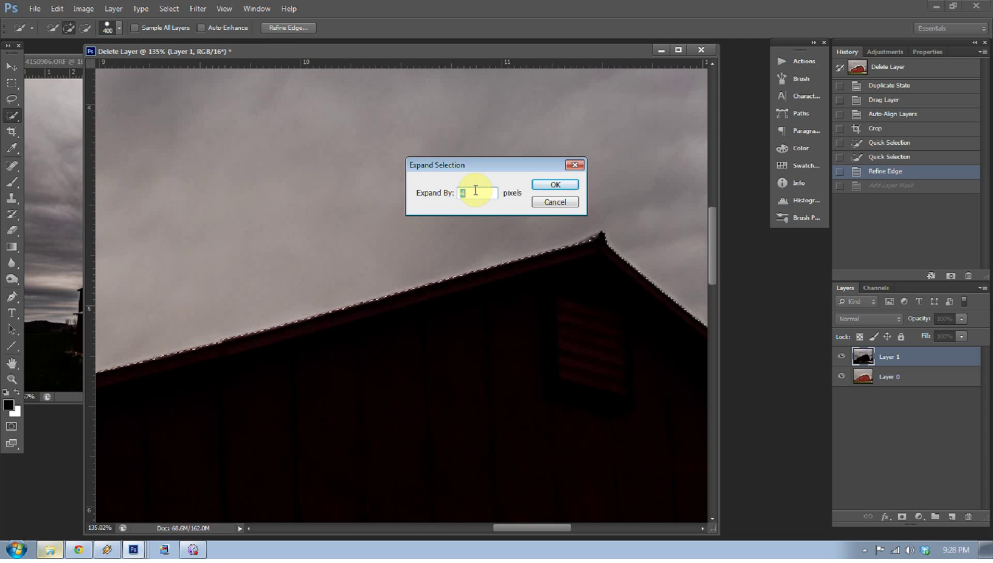
key(Return)
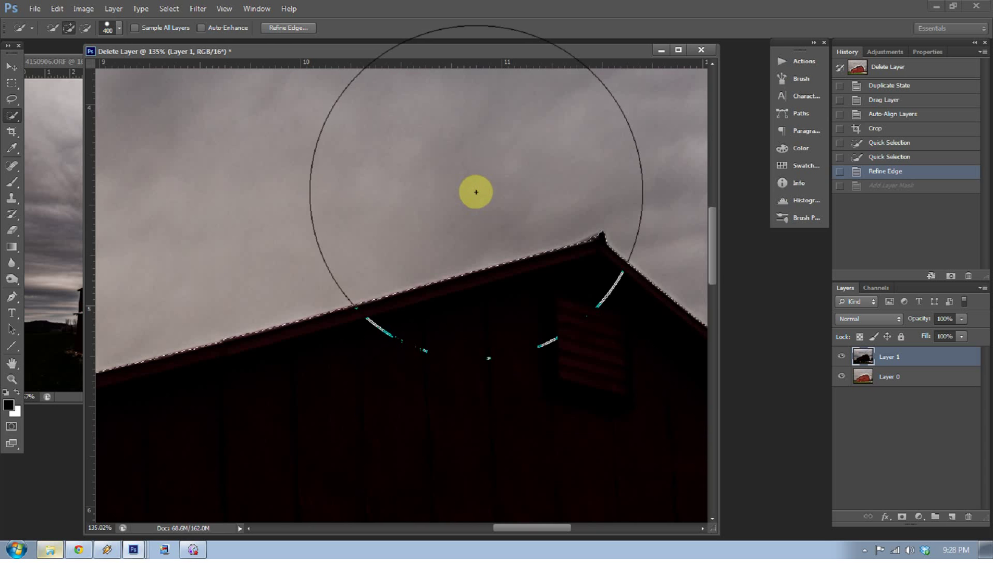
click(180, 8)
mouse_move(206, 149)
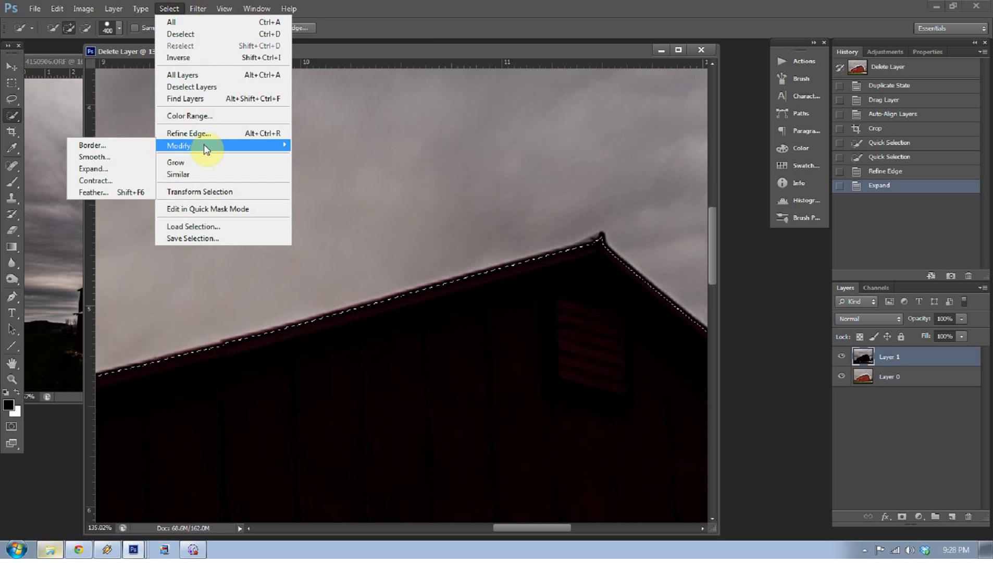
click(134, 192)
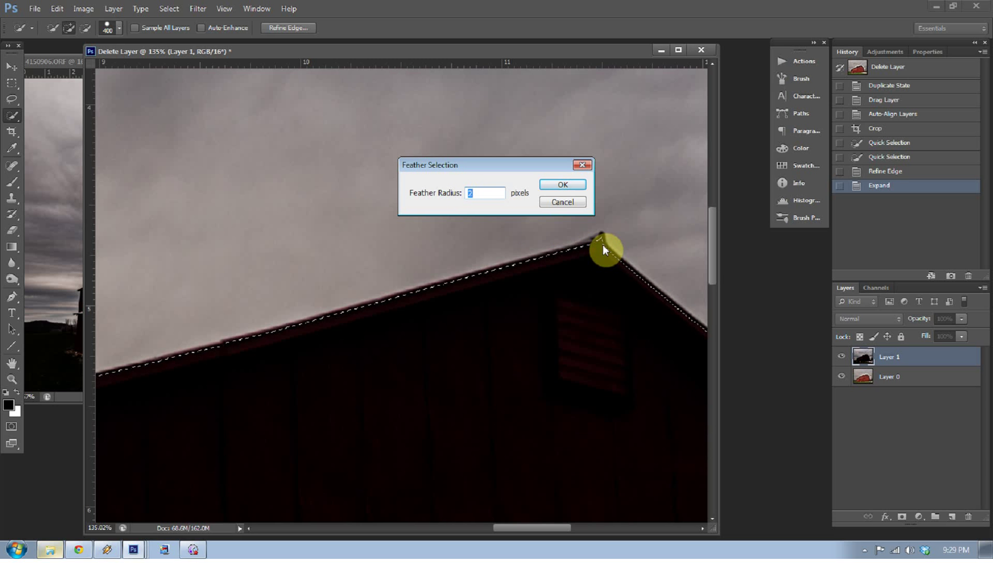
key(Return)
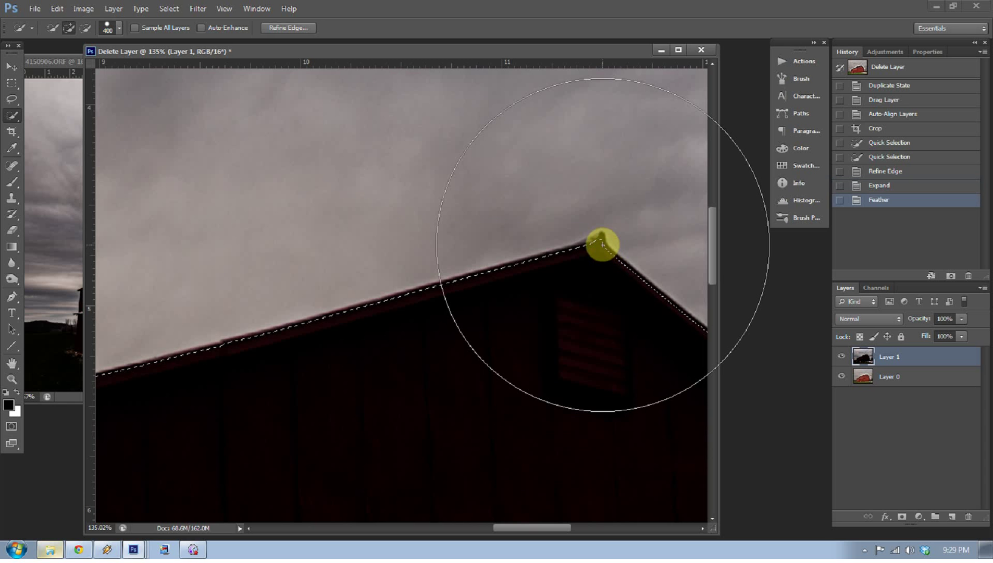
Add a layer mask to Layer 1 from the feathered sky selection and inspect the barn's roofline up close
click(901, 518)
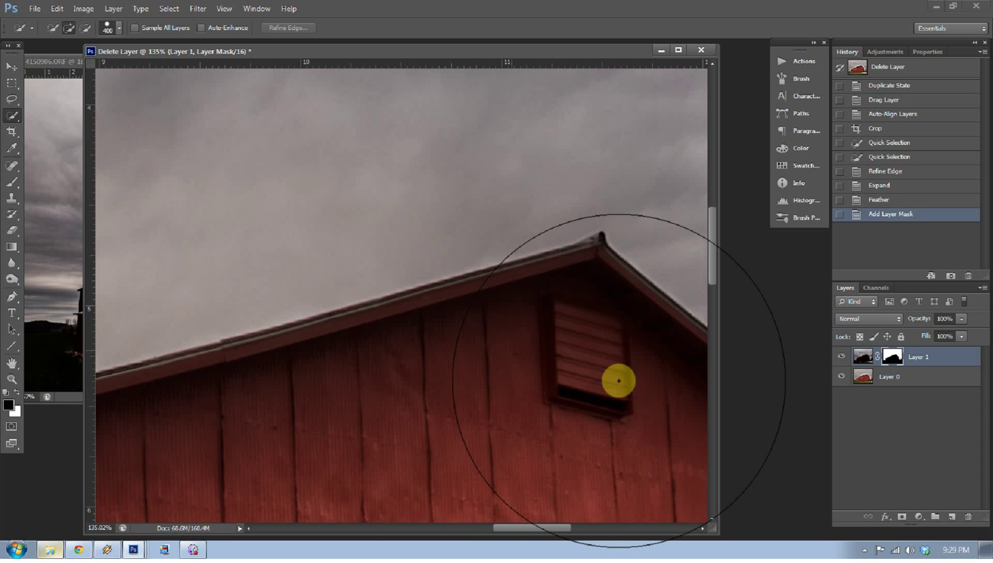
drag(534, 528, 456, 529)
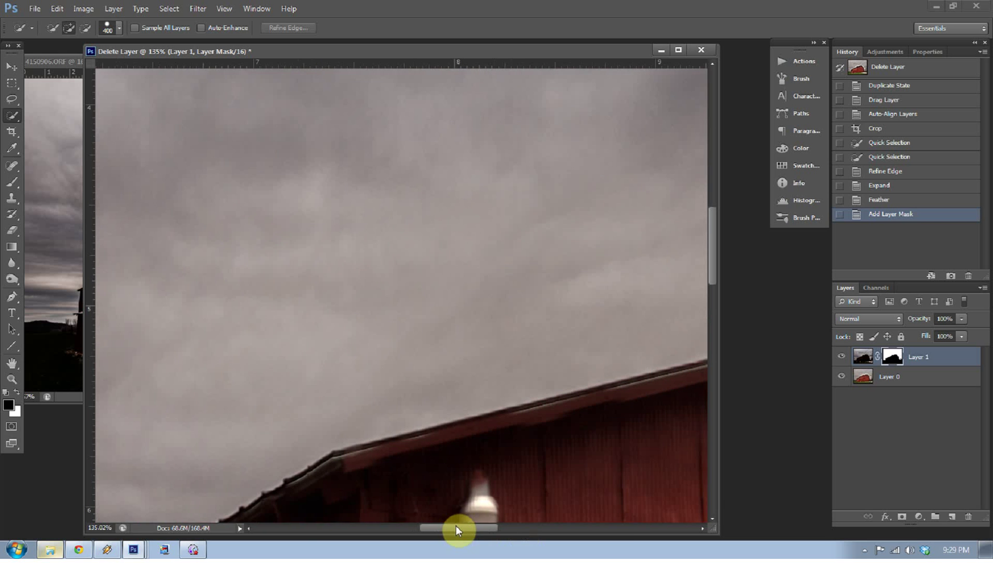
scroll(417, 409, down, 3)
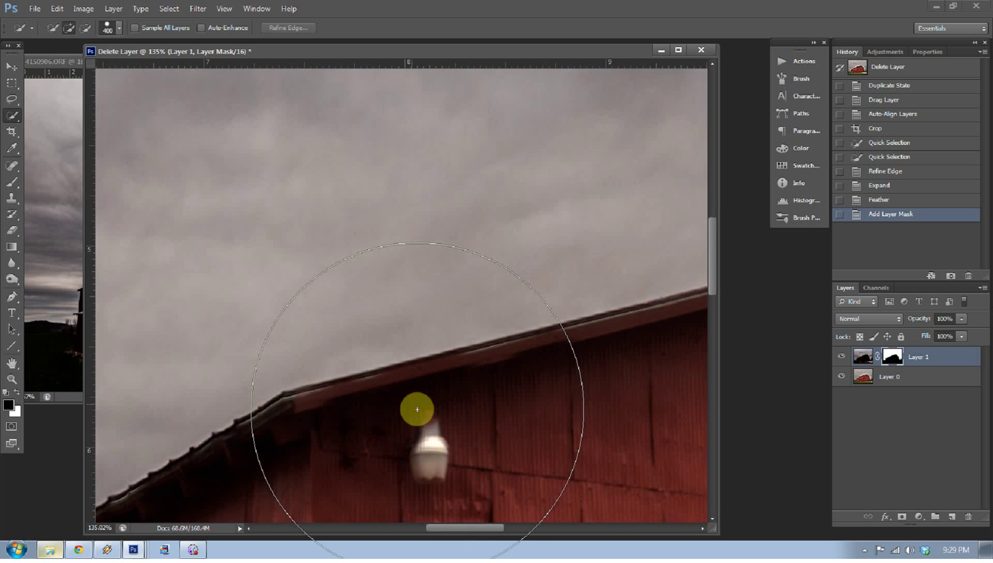
View the whole barn image and compare the sky with Layer 1 hidden and shown
key(z)
right_click(433, 239)
click(443, 248)
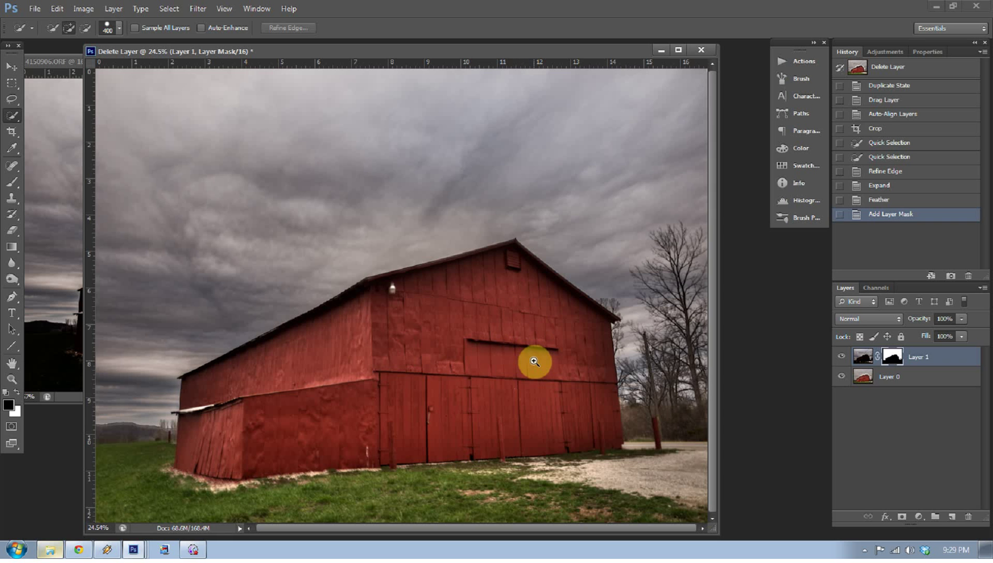
drag(532, 361, 415, 239)
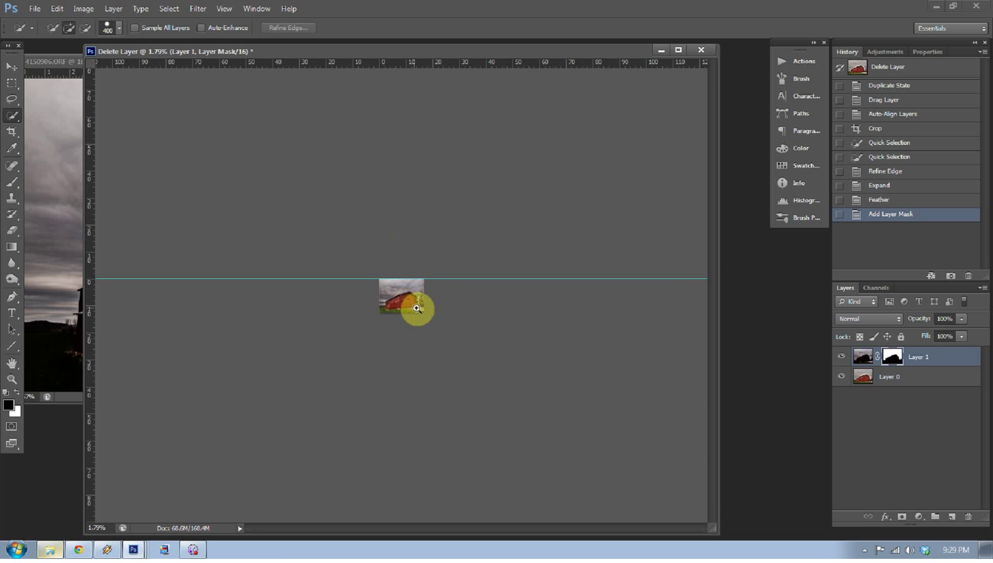
drag(402, 290, 499, 361)
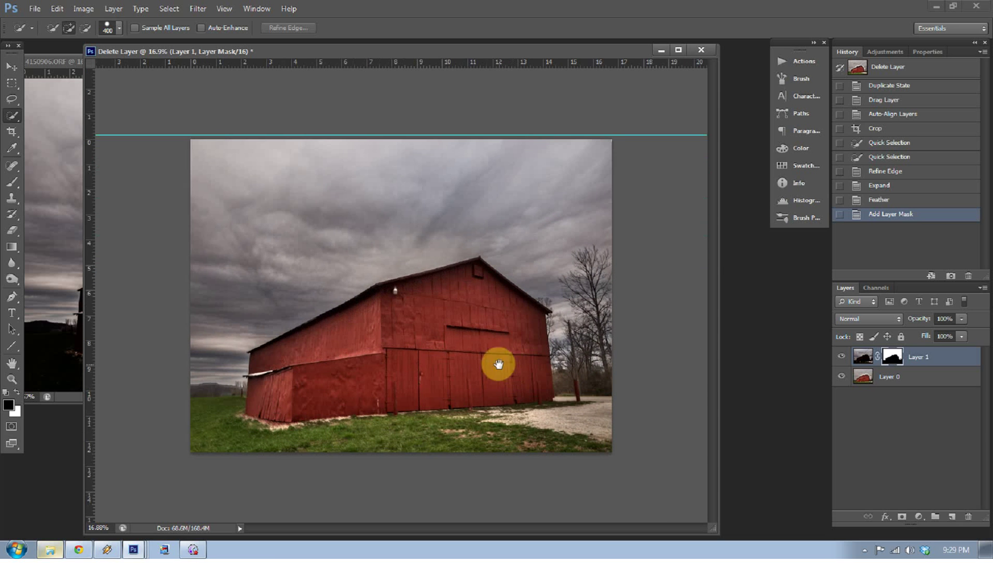
click(842, 356)
click(842, 357)
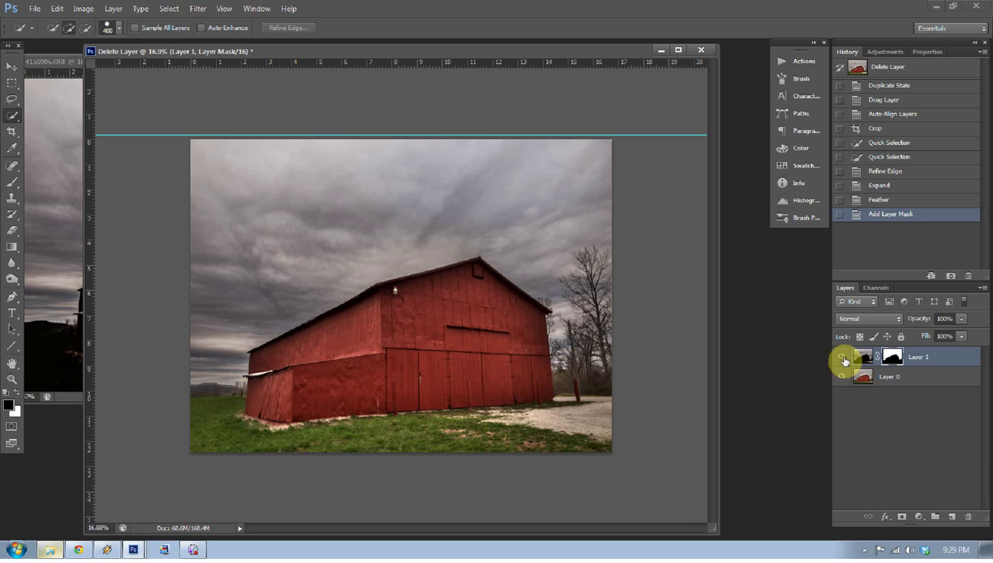